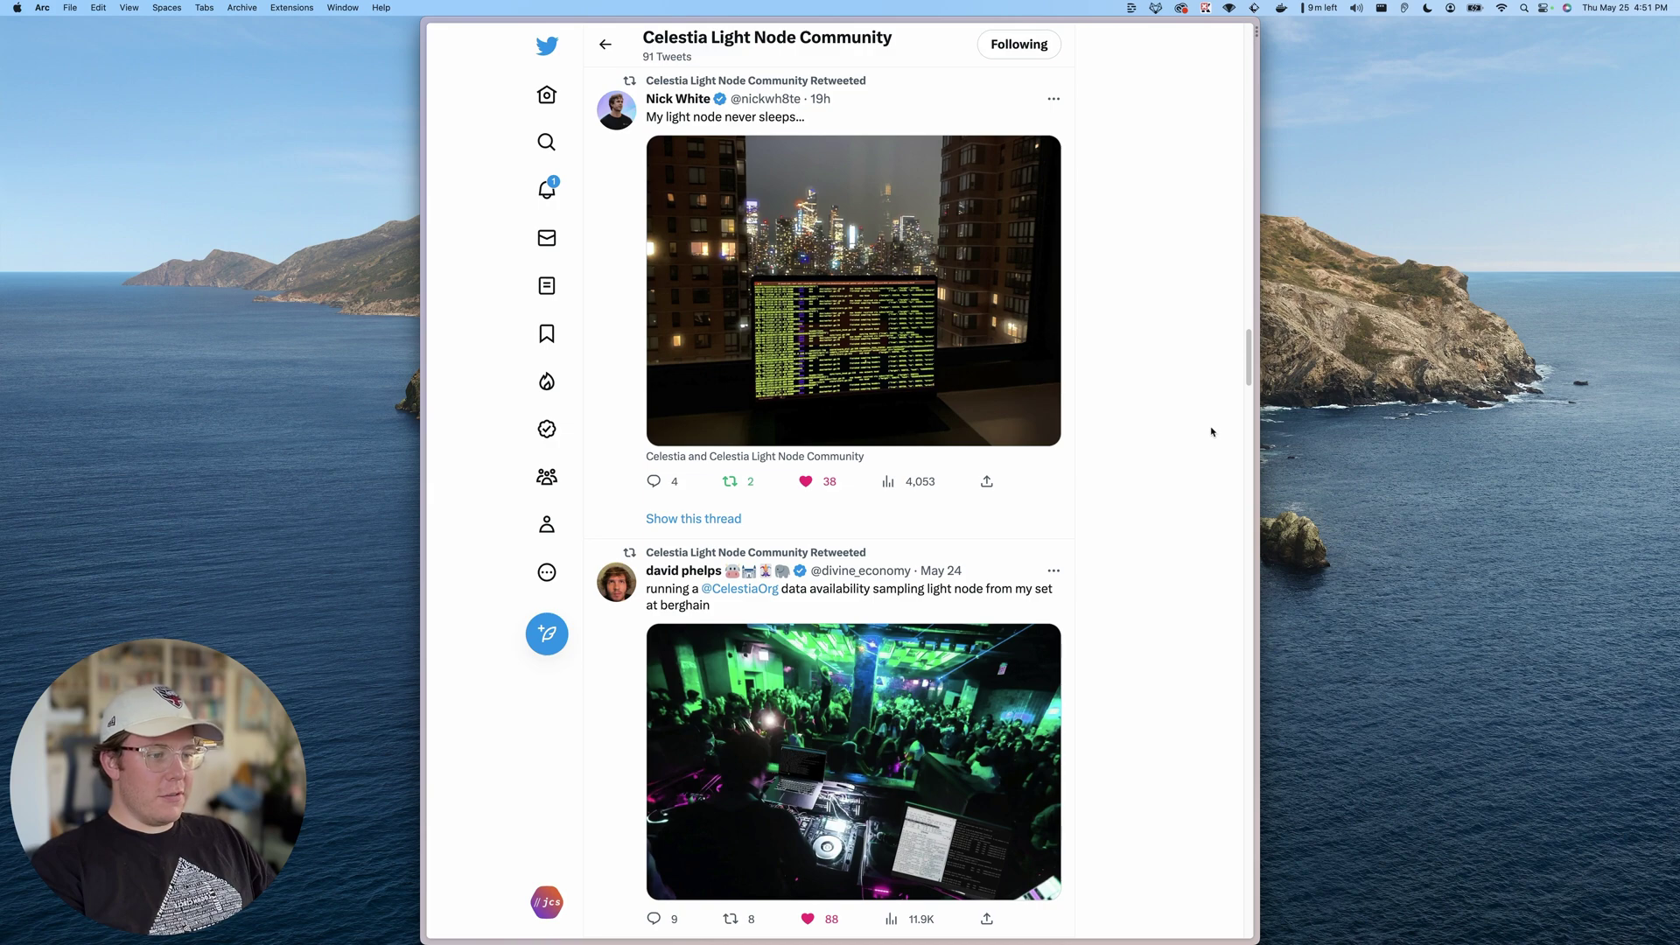
pyautogui.scroll(3, 1212, 431)
pyautogui.scroll(4, 1205, 427)
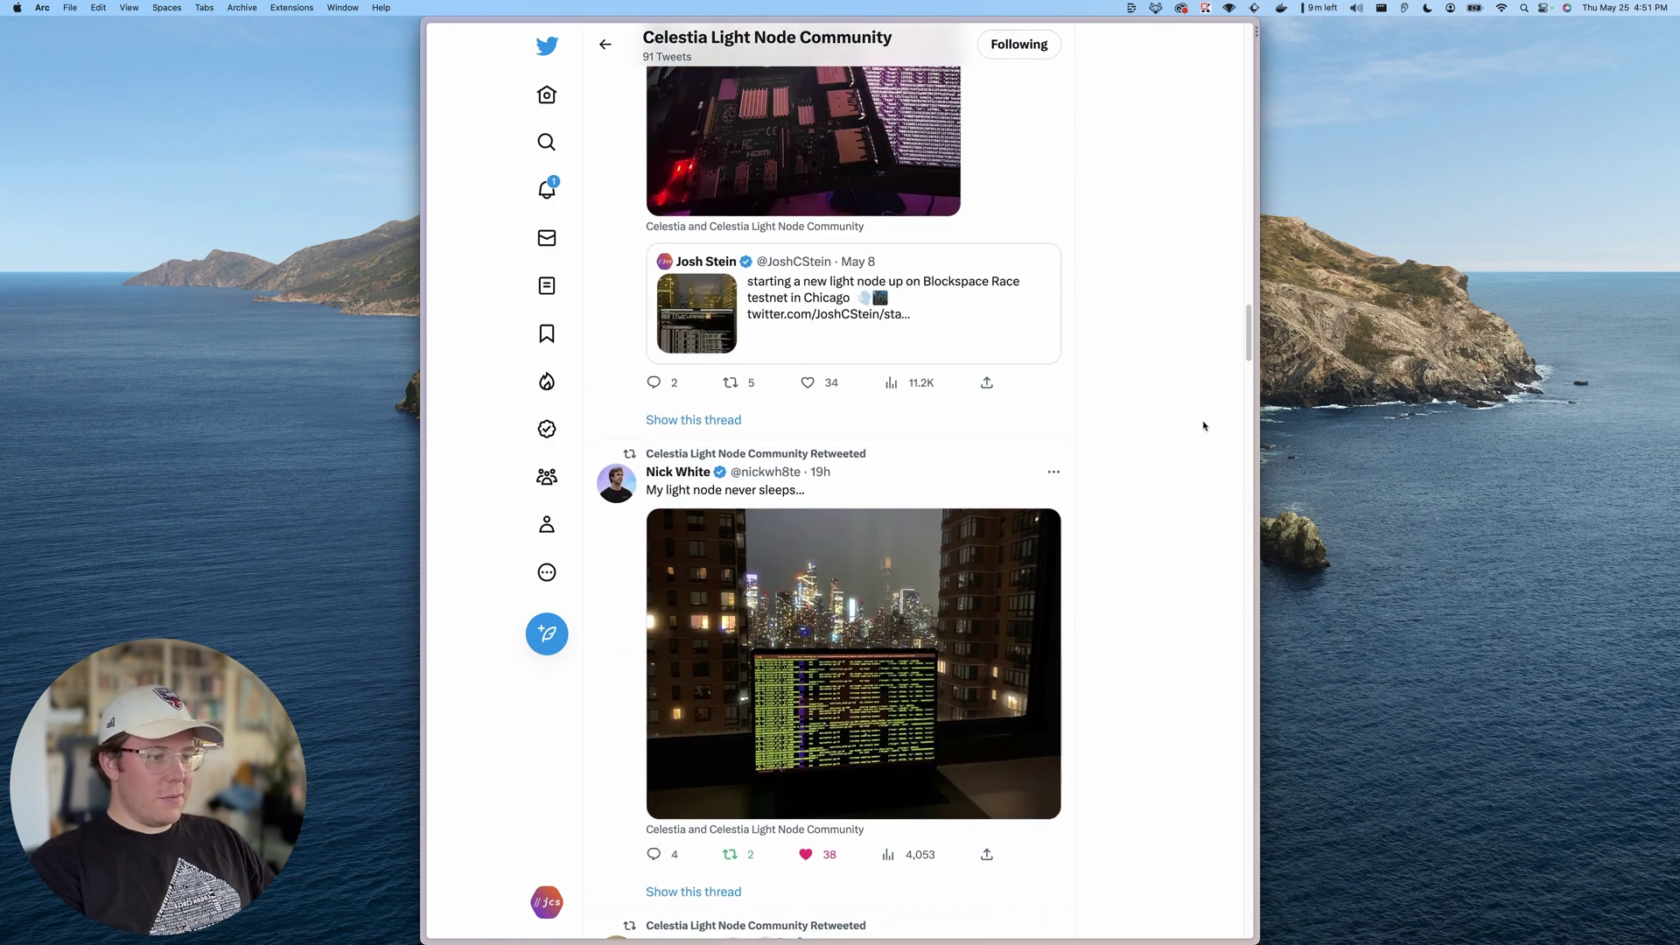
pyautogui.scroll(3, 1205, 427)
pyautogui.scroll(3, 1205, 426)
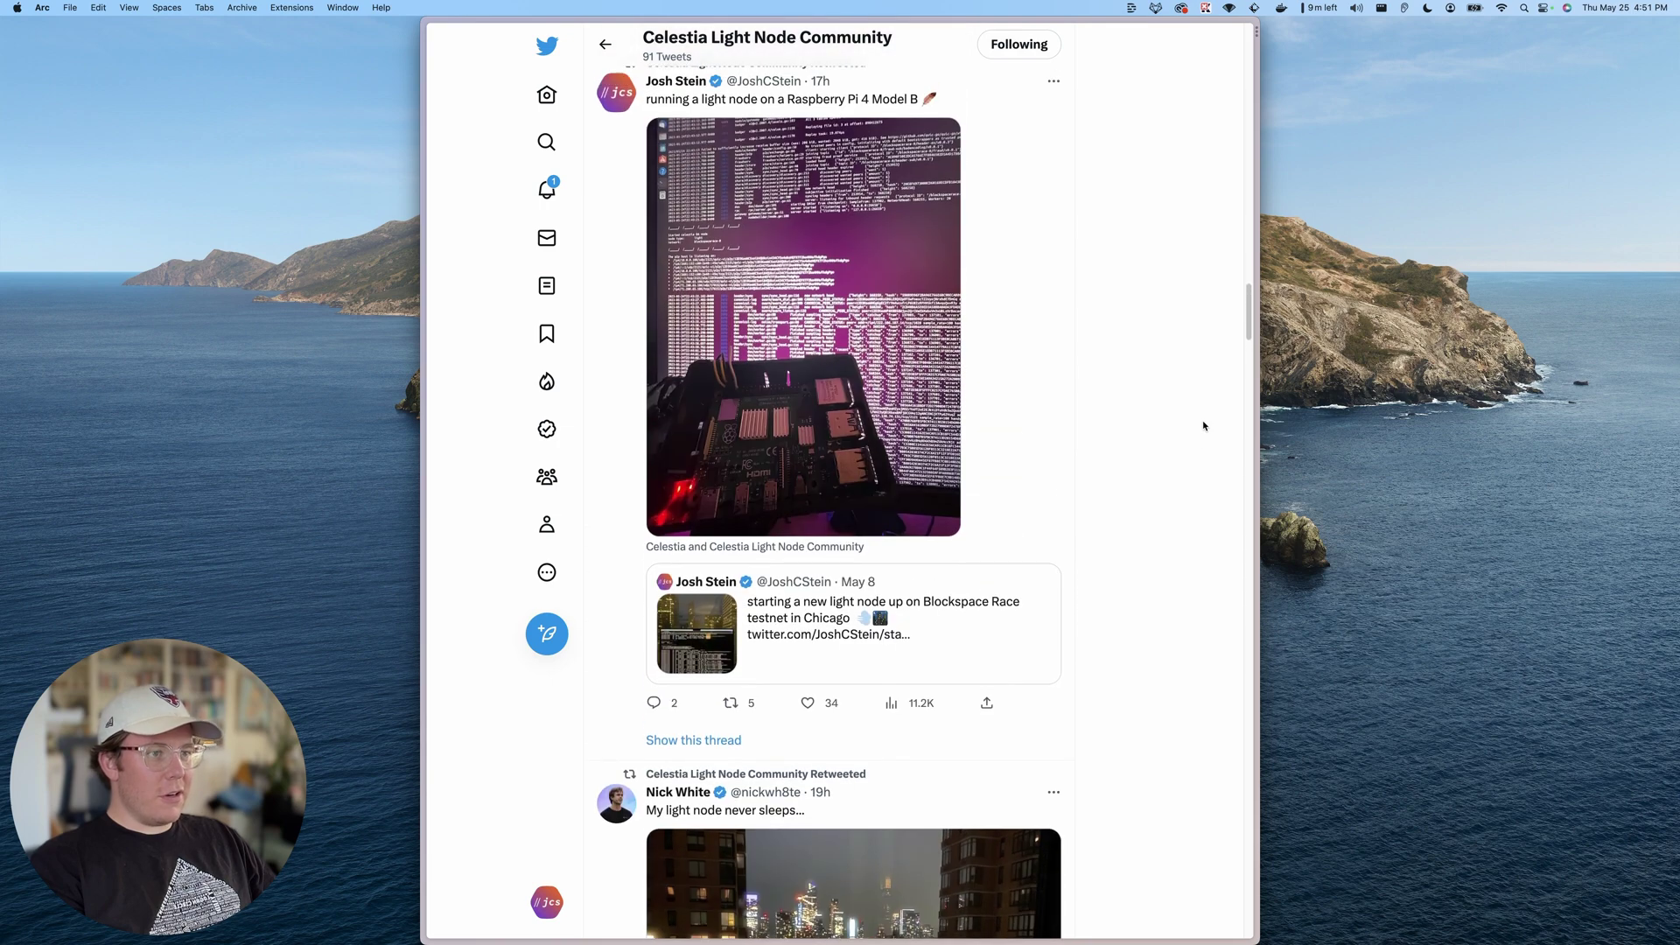
pyautogui.scroll(3, 1204, 426)
pyautogui.scroll(3, 1204, 427)
pyautogui.scroll(3, 1206, 426)
pyautogui.scroll(4, 1205, 426)
pyautogui.scroll(3, 1205, 426)
pyautogui.scroll(4, 1205, 427)
pyautogui.scroll(3, 1205, 427)
pyautogui.scroll(3, 1205, 427)
pyautogui.scroll(3, 1205, 427)
pyautogui.scroll(4, 1205, 427)
pyautogui.scroll(2, 1205, 427)
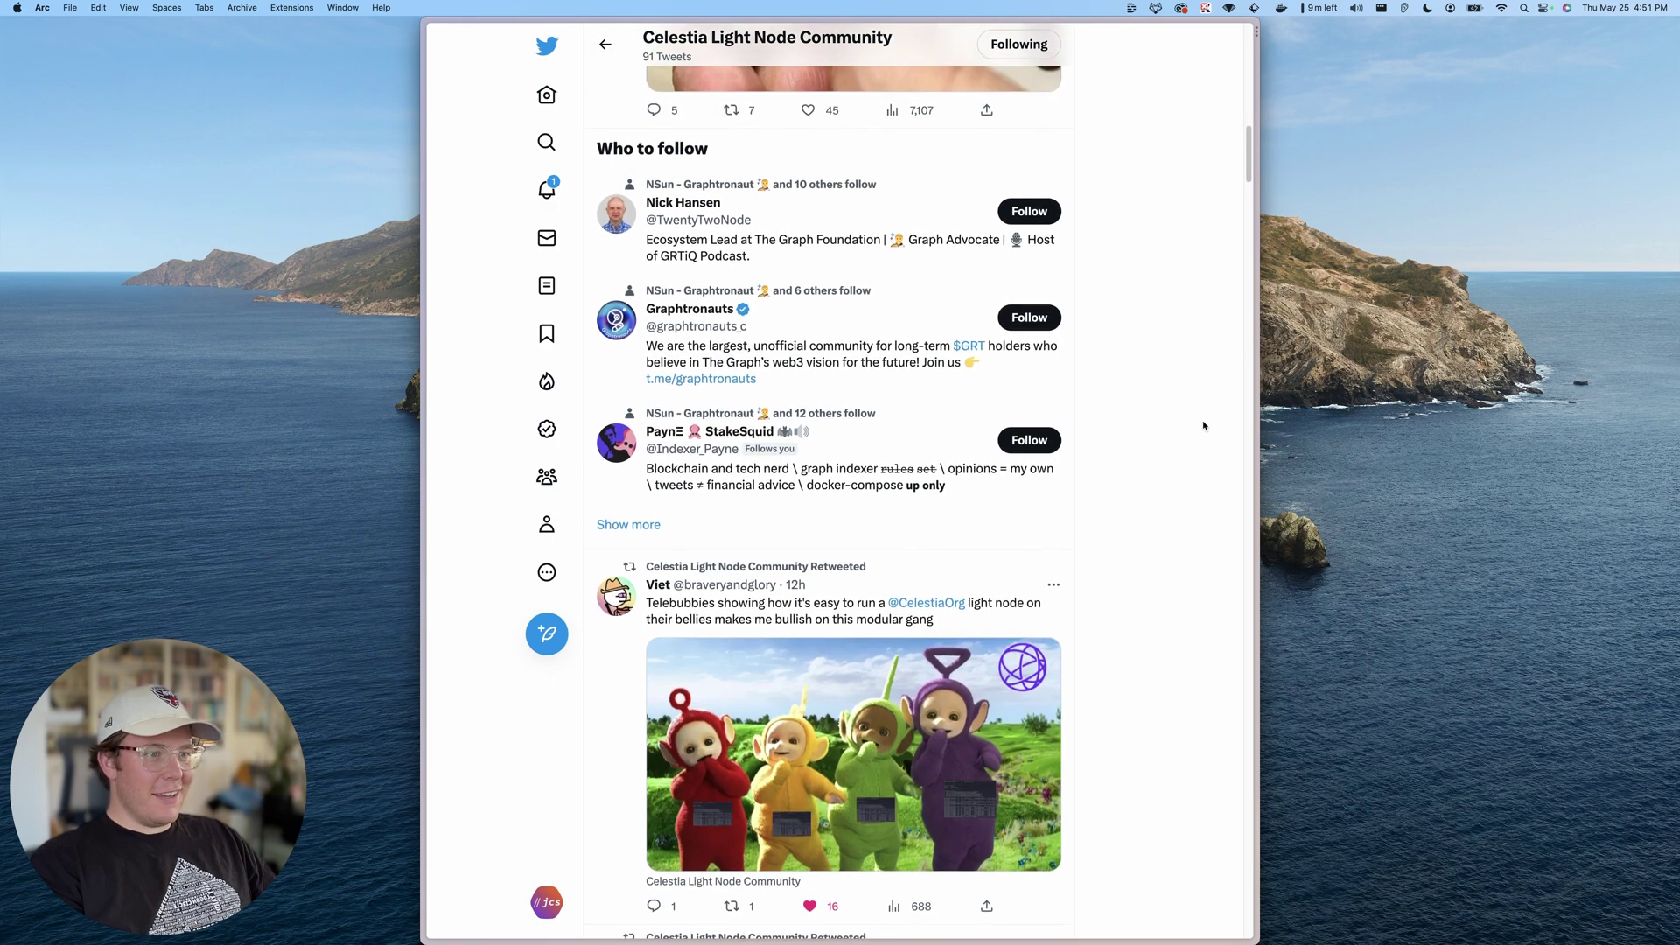
pyautogui.scroll(4, 1205, 427)
pyautogui.scroll(4, 1205, 426)
pyautogui.scroll(3, 1205, 427)
pyautogui.scroll(3, 1205, 427)
pyautogui.scroll(2, 1205, 427)
pyautogui.moveTo(399, 408)
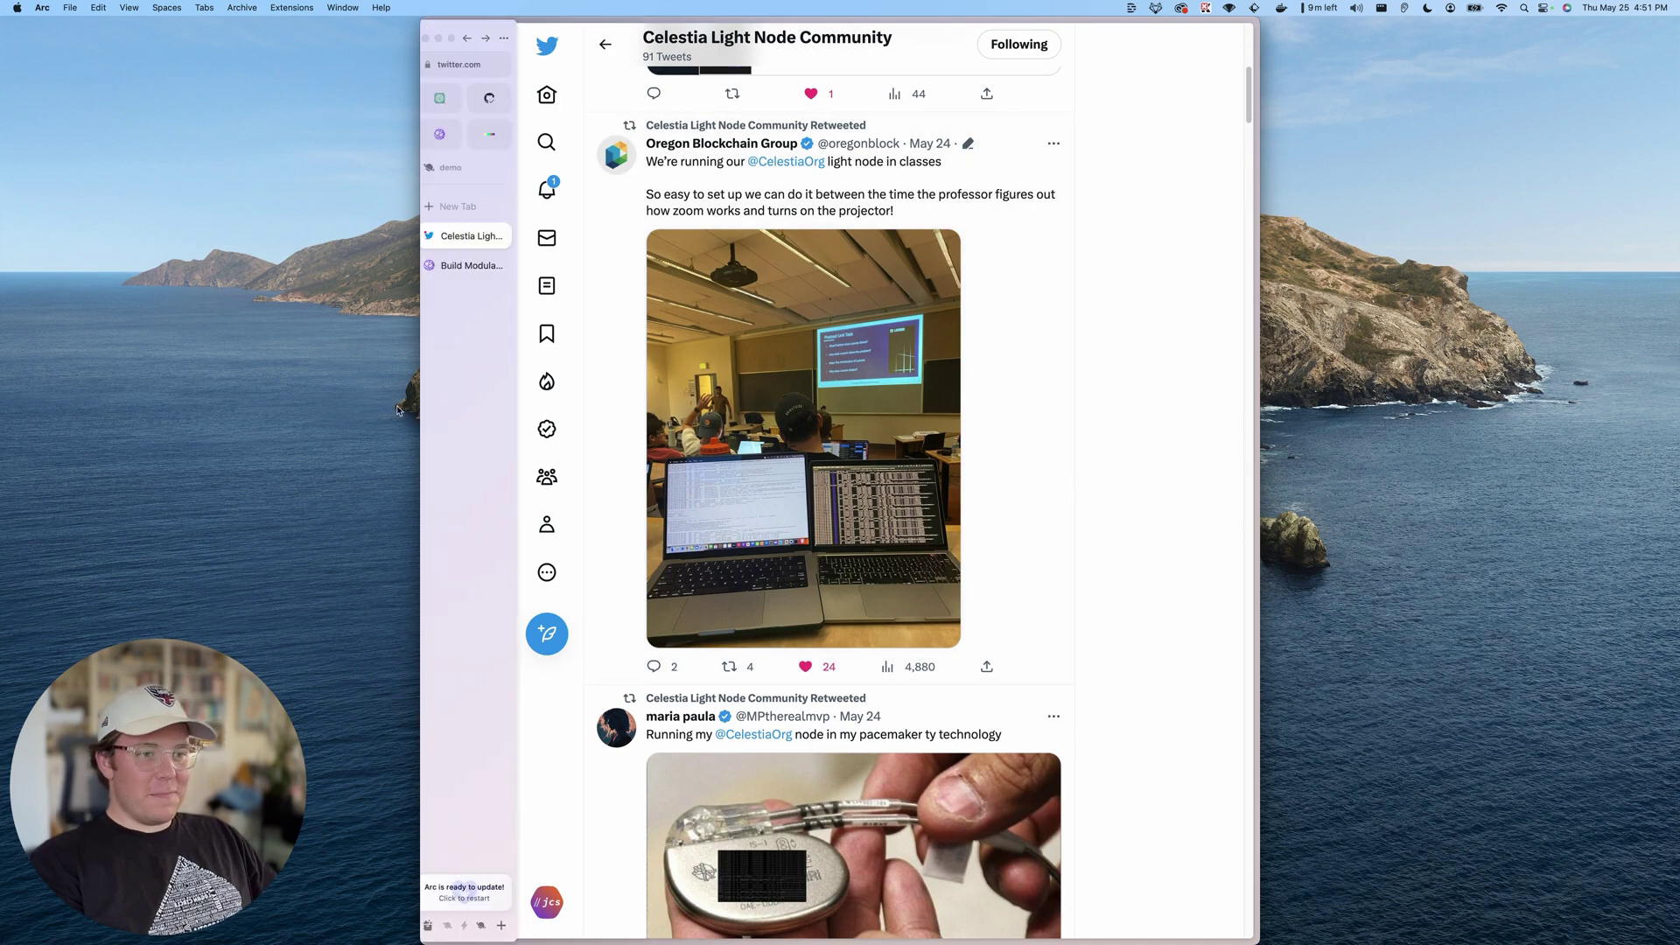
# Go from Celestia Docs' Run a Node Docker images guide, zoomed out, to Docker's Get Docker page.
pyautogui.click(475, 267)
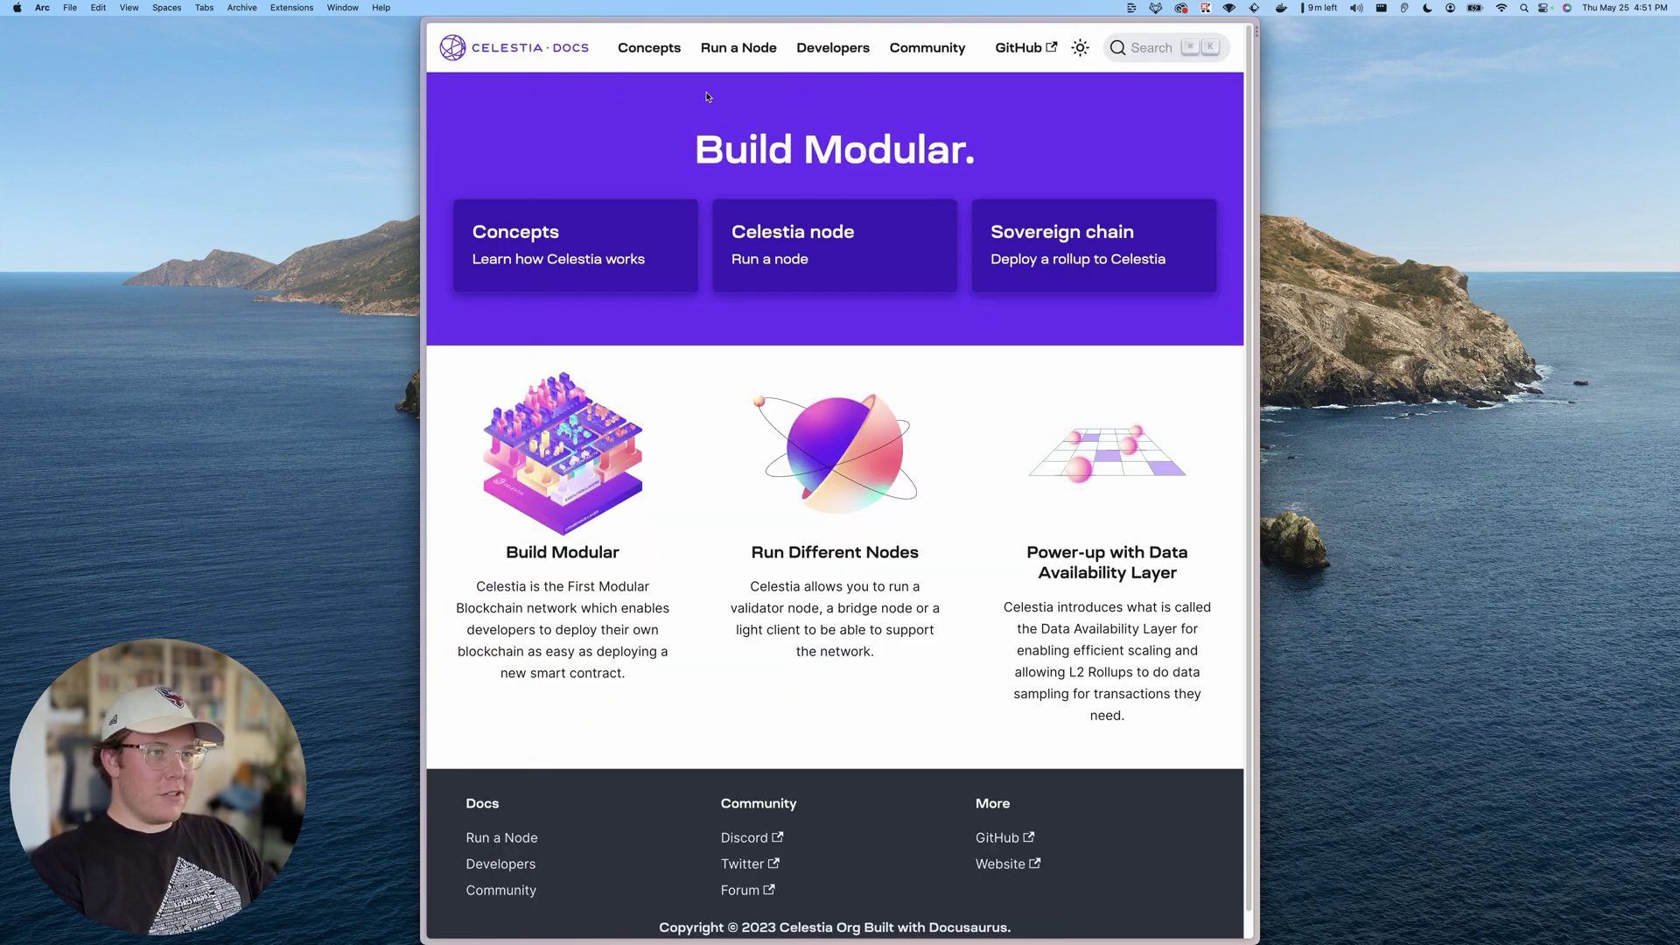
pyautogui.click(722, 50)
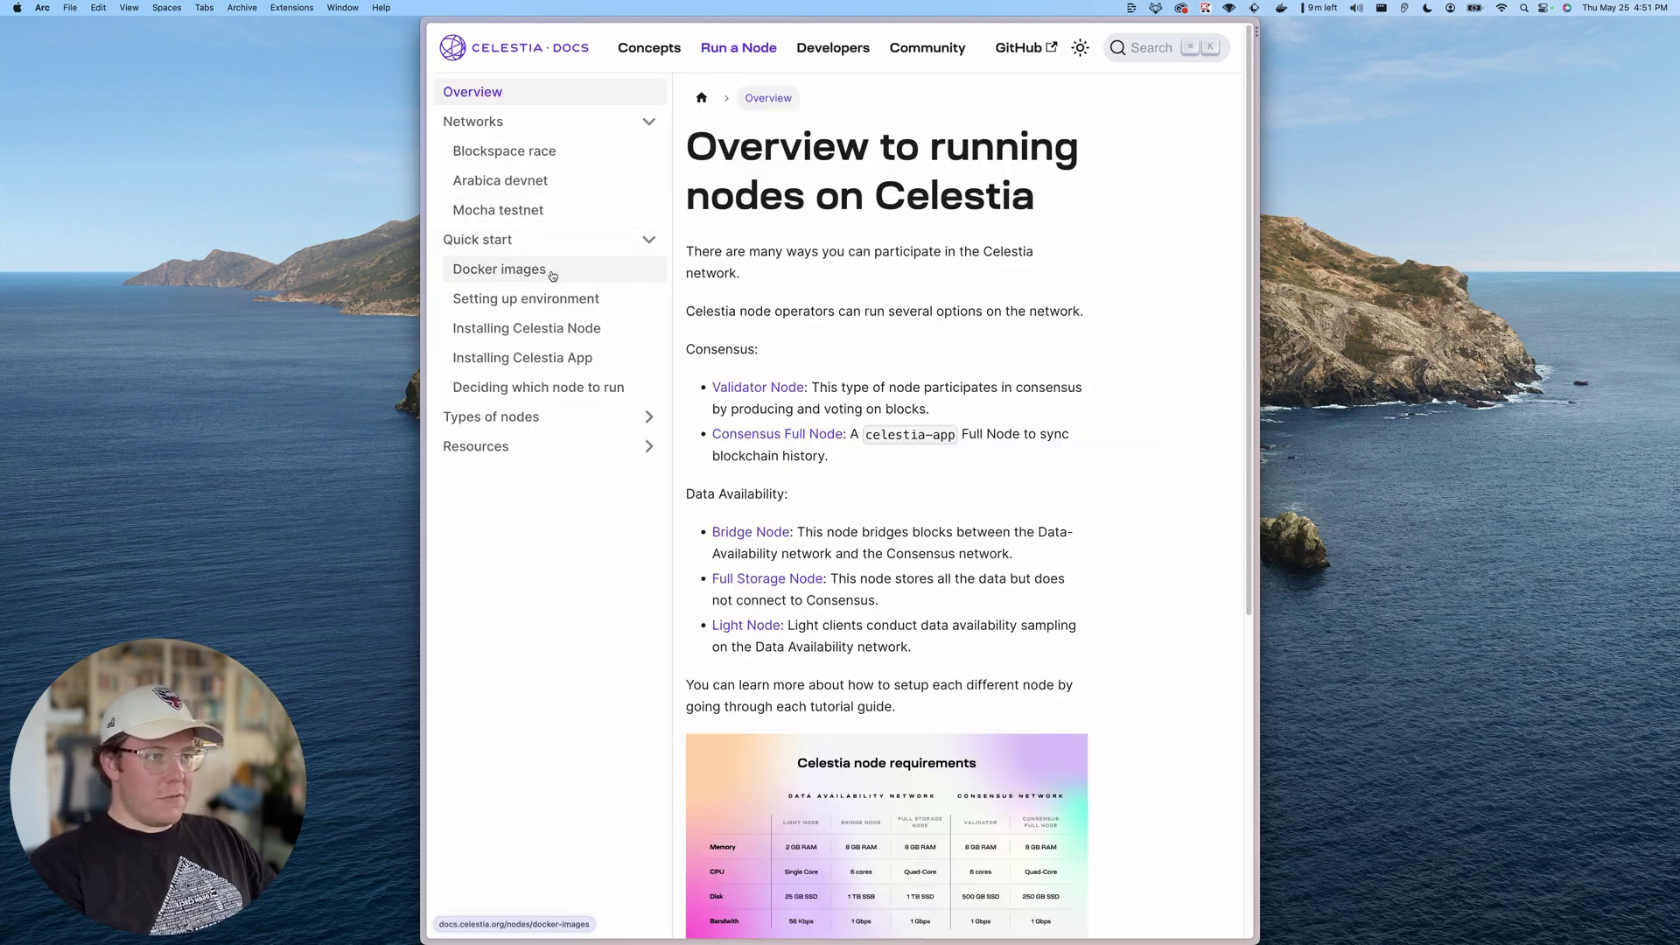
pyautogui.click(551, 274)
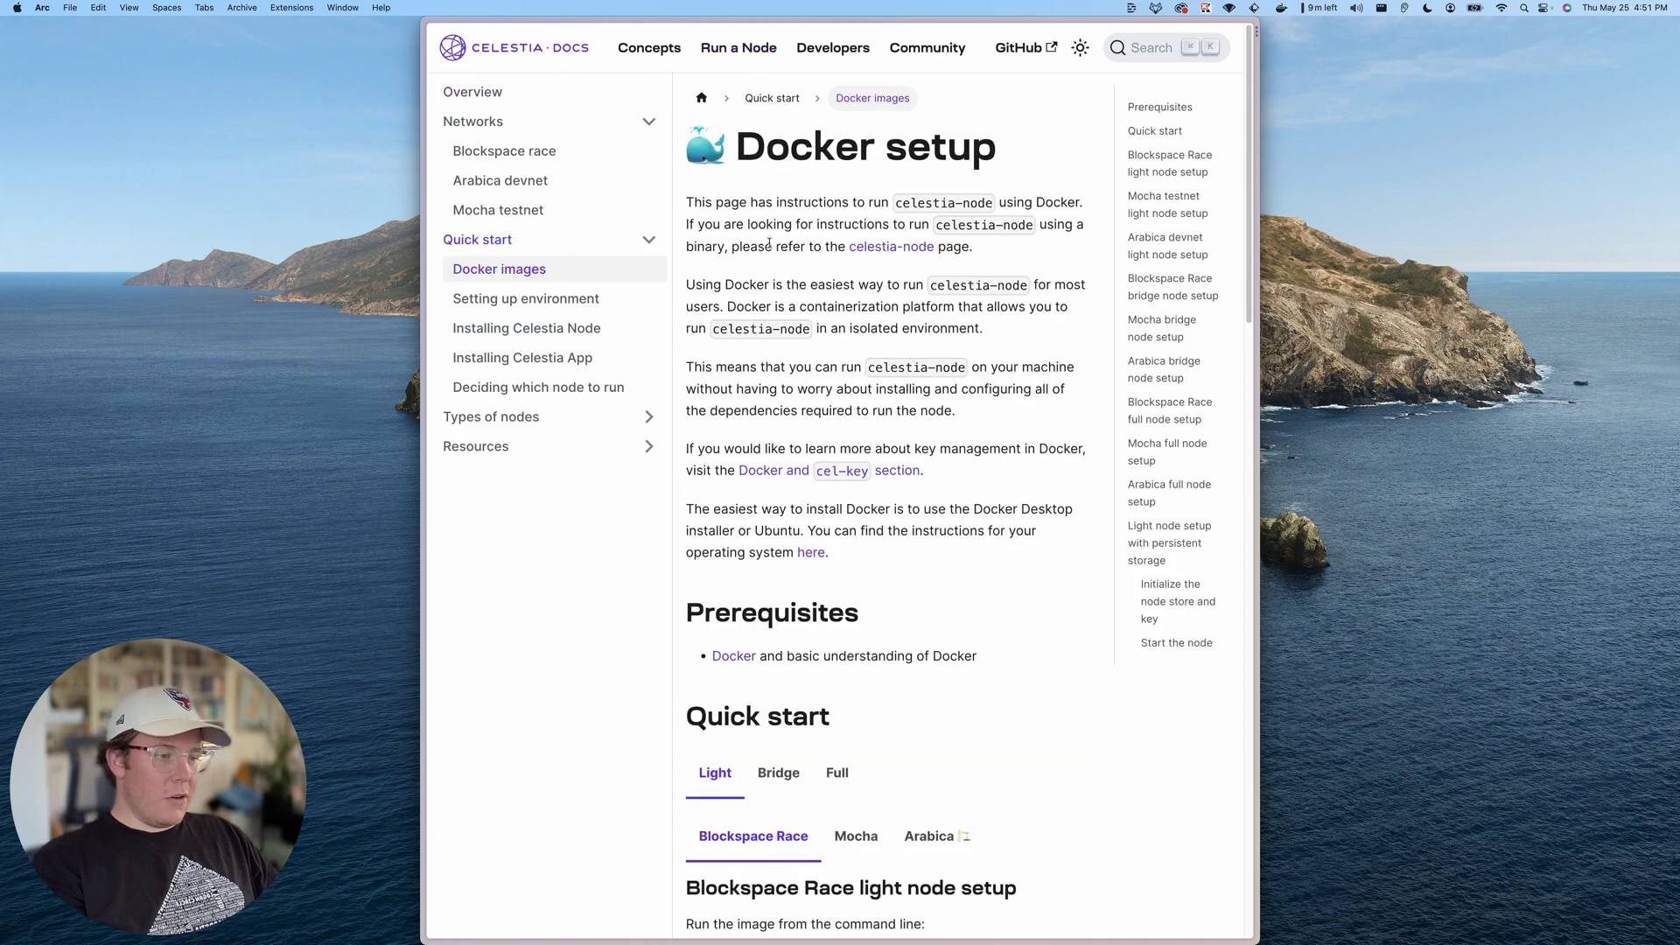
pyautogui.press('super+minus')
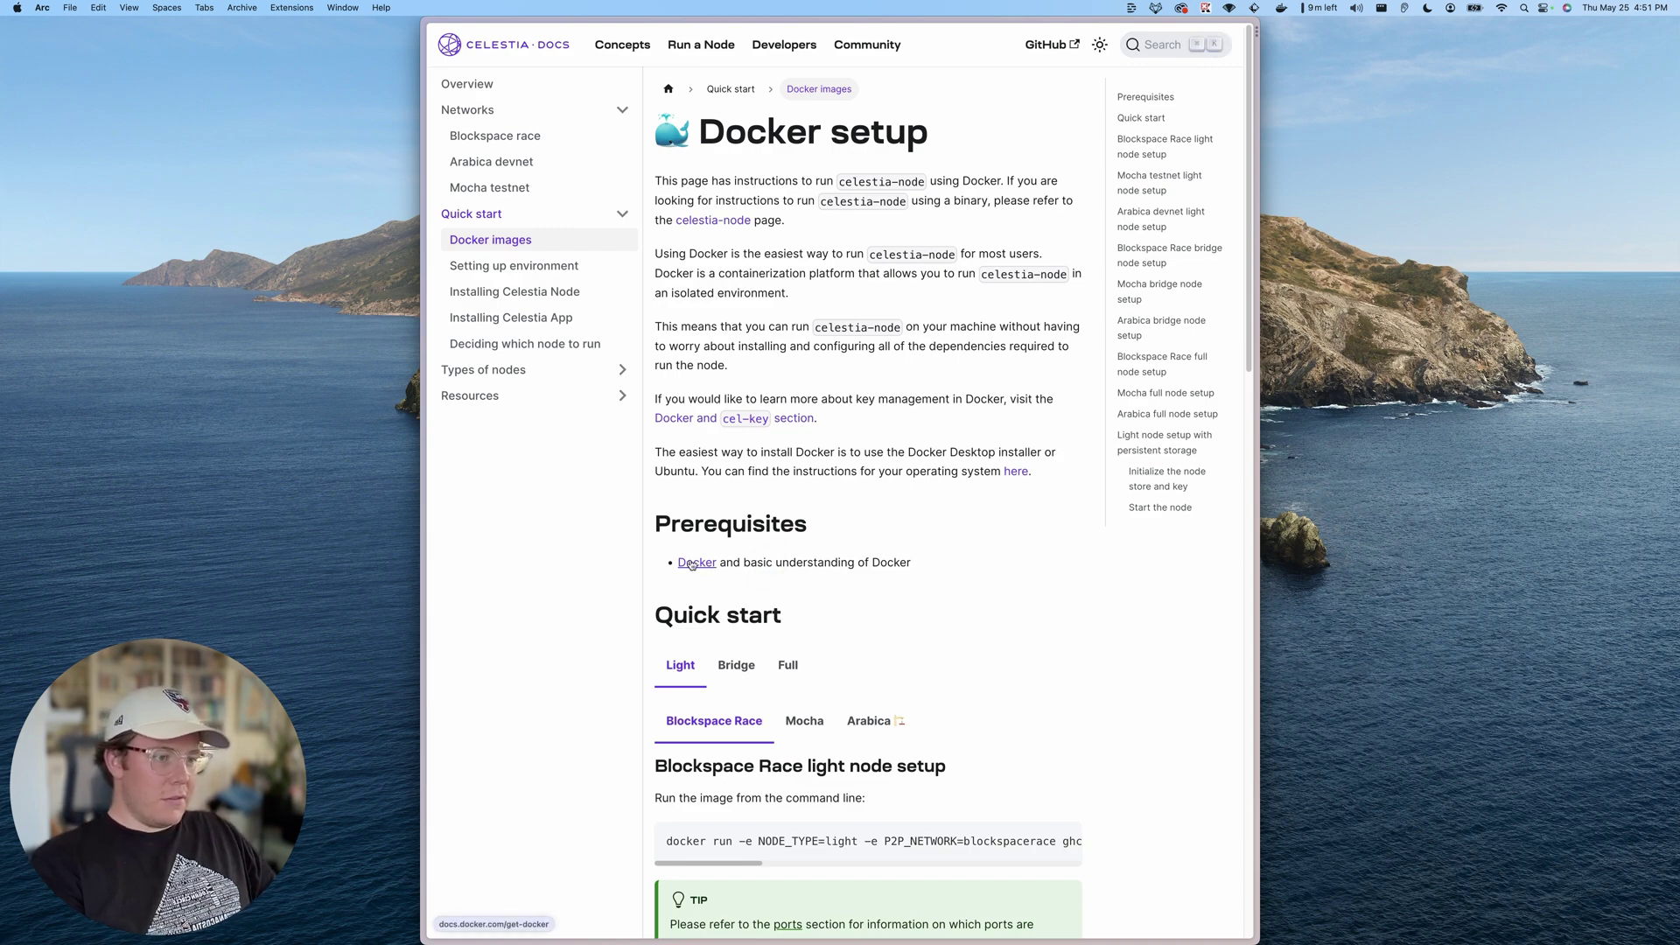
pyautogui.click(693, 565)
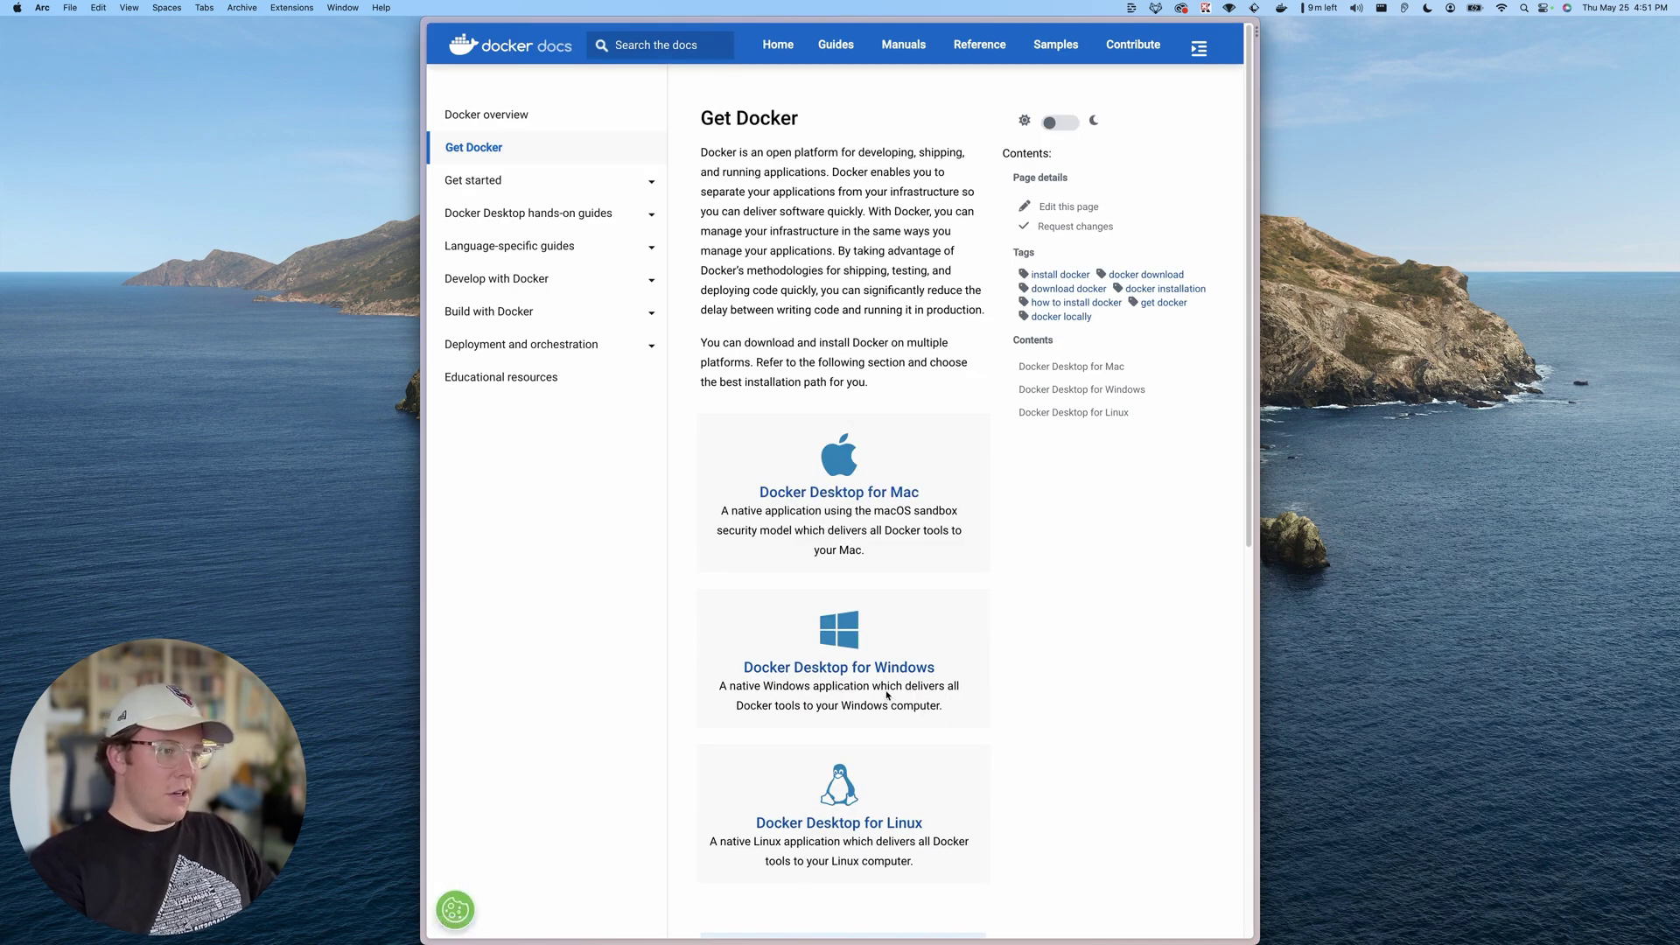
pyautogui.moveTo(427, 473)
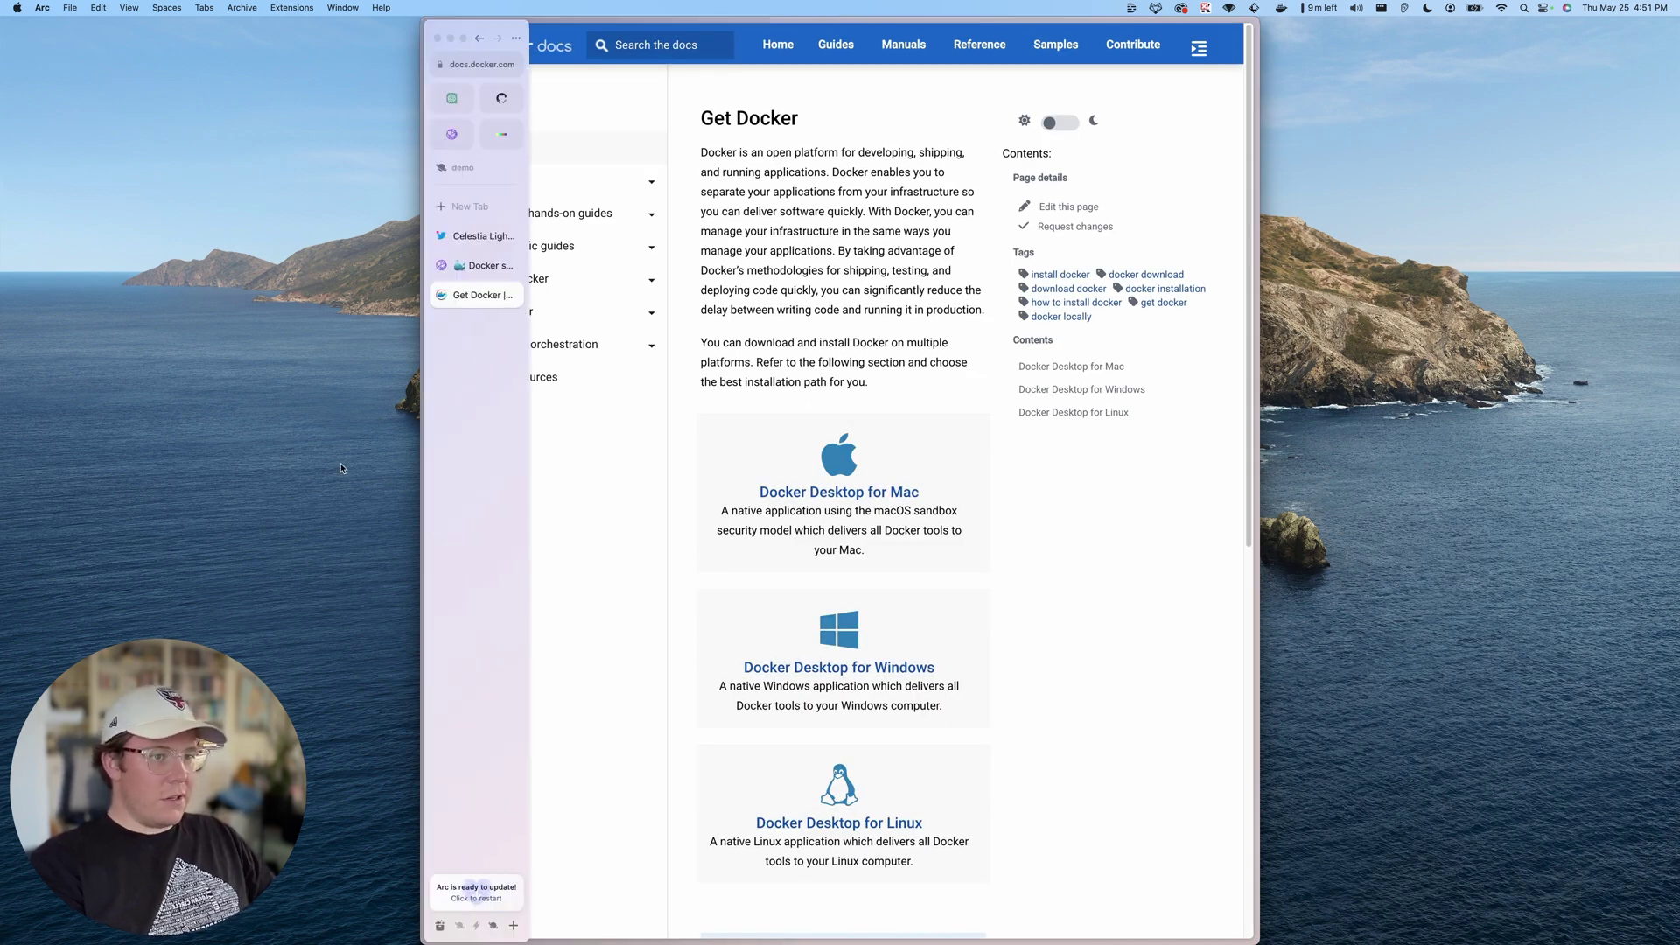
# Jump to 'Light node setup with persistent storage' on the Celestia Docker setup page.
pyautogui.click(486, 296)
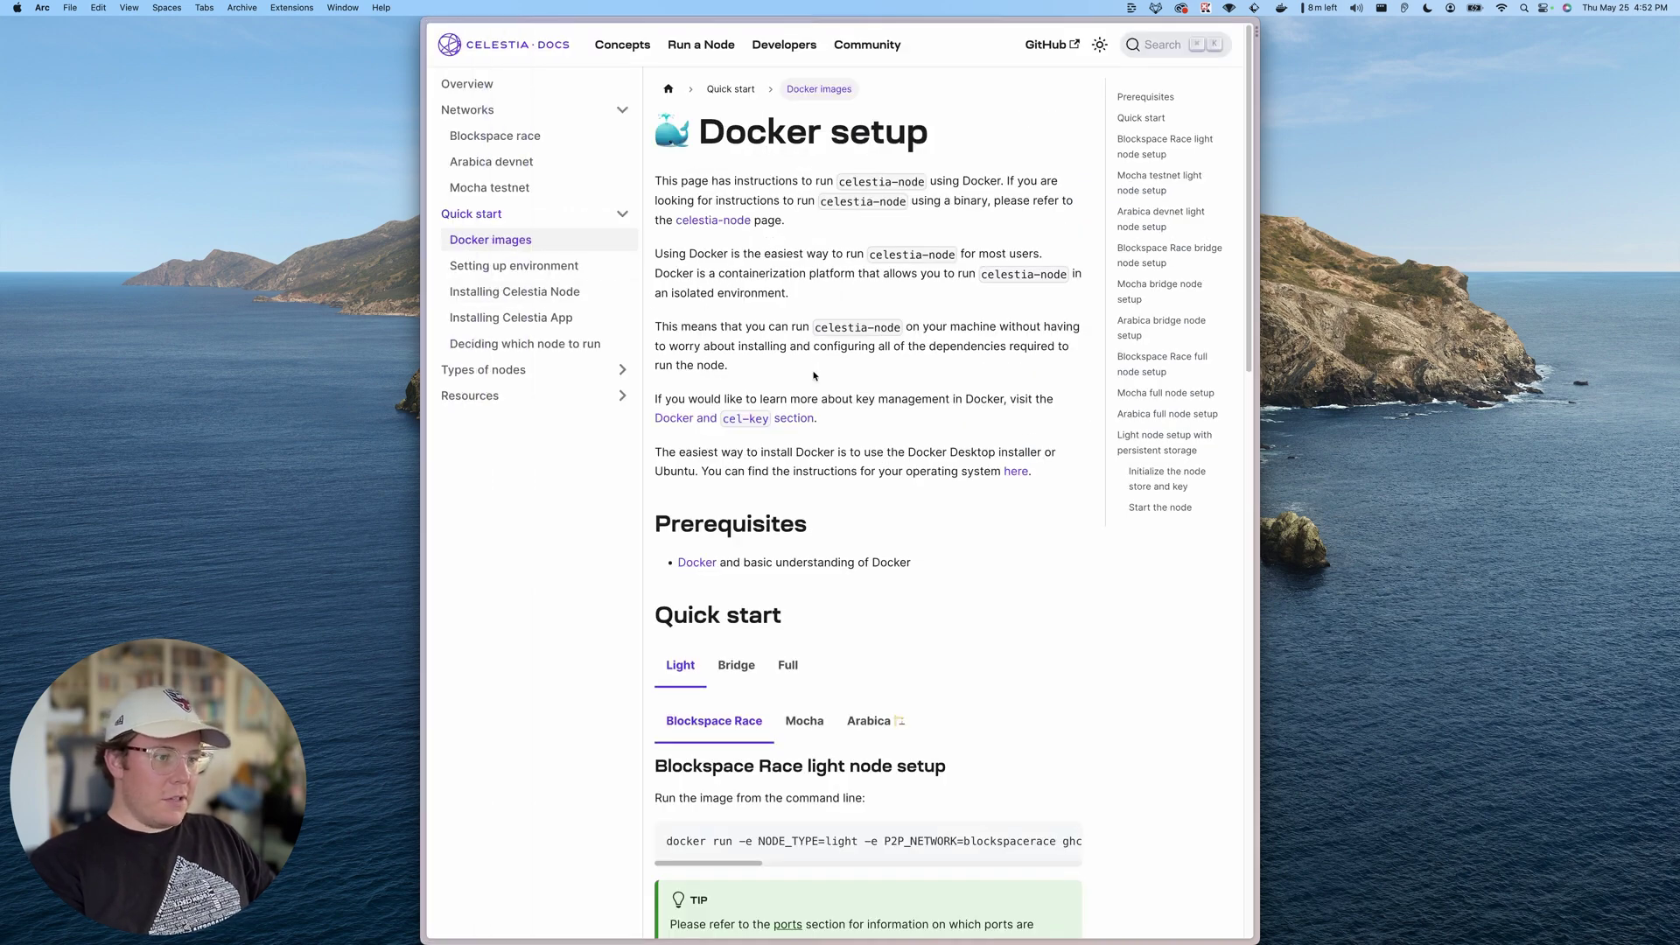
pyautogui.scroll(-4, 814, 394)
pyautogui.scroll(-4, 840, 447)
pyautogui.scroll(-4, 887, 498)
pyautogui.scroll(-2, 887, 498)
pyautogui.click(756, 448)
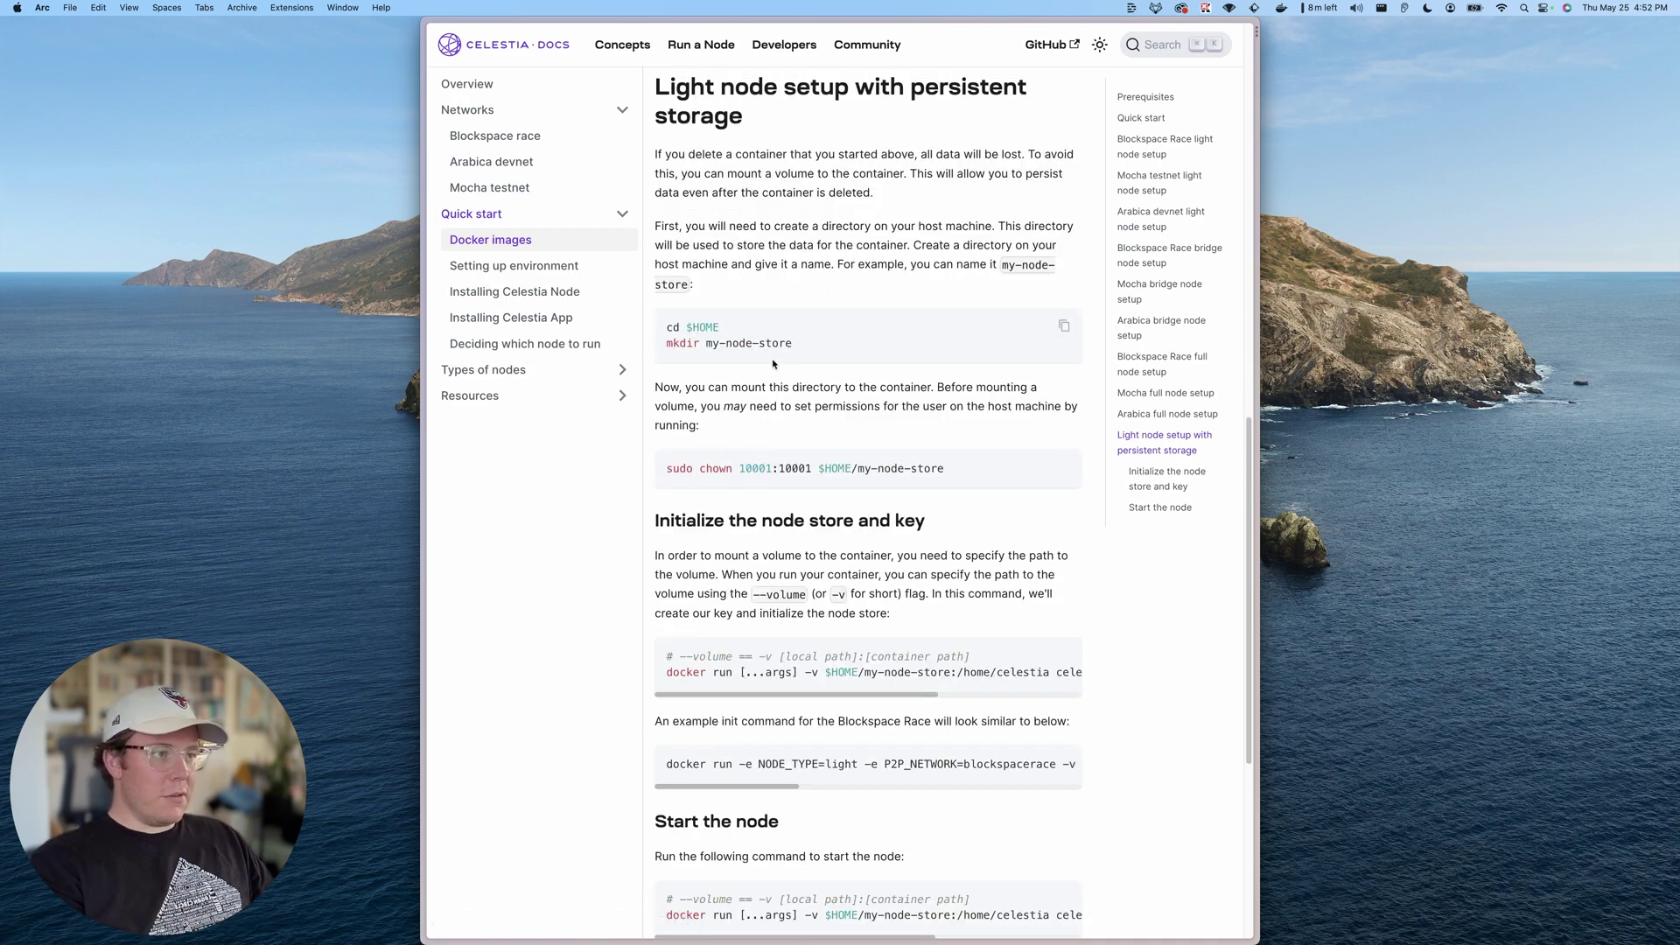
pyautogui.moveTo(771, 364)
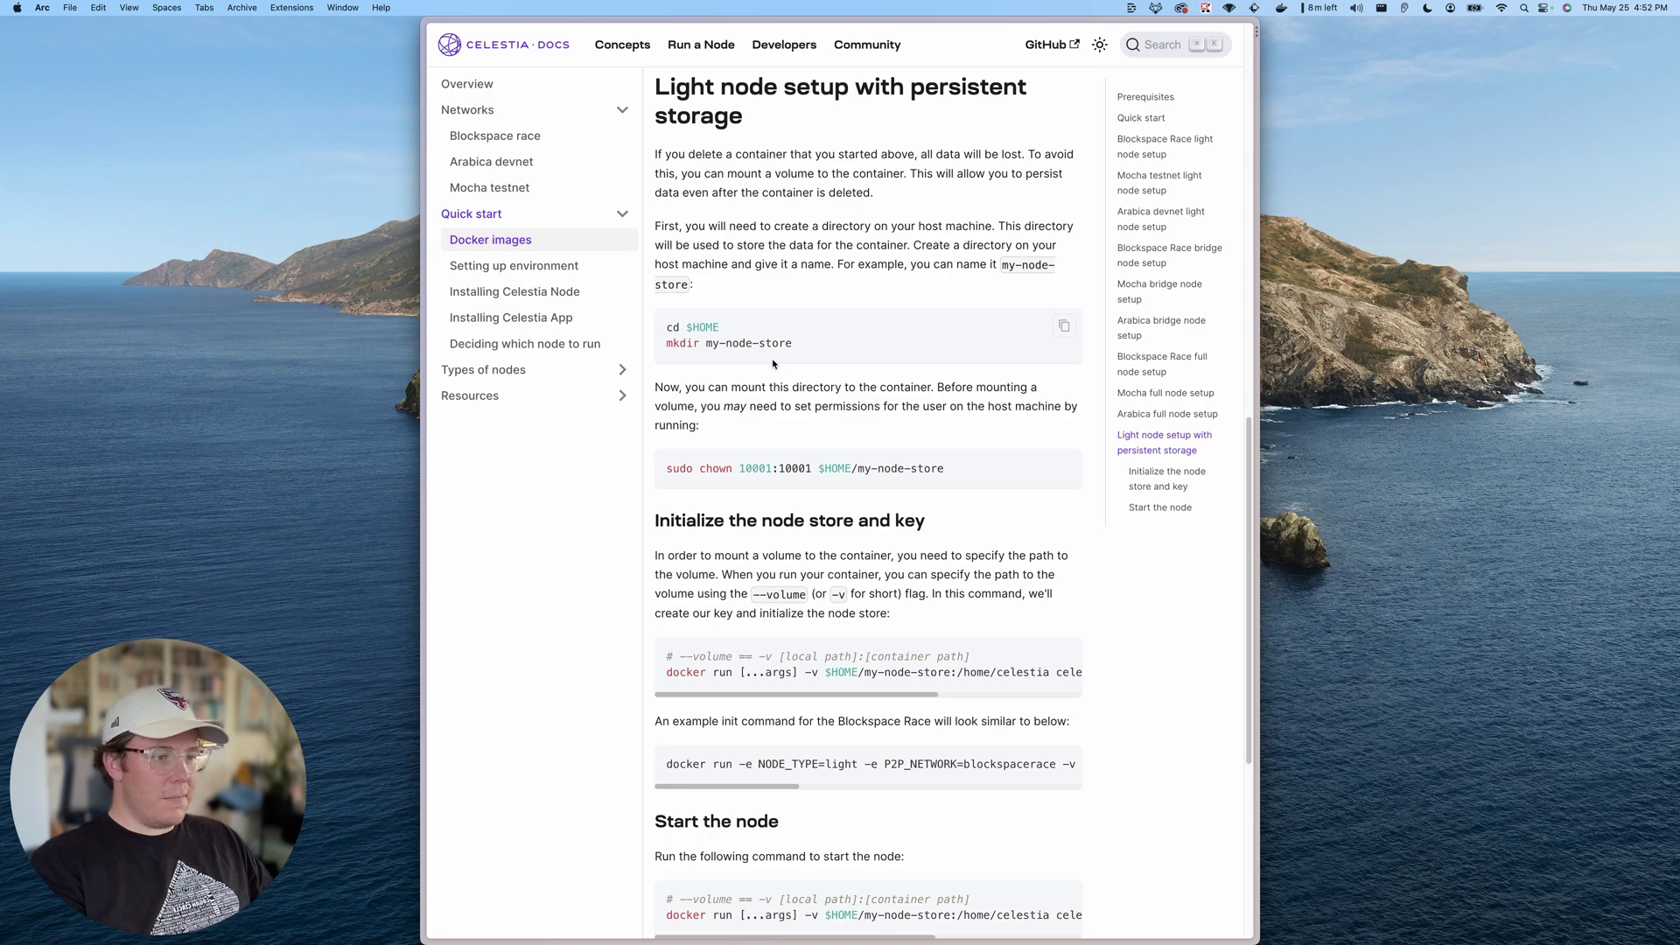
pyautogui.scroll(-1, 1031, 283)
# Run 'cd $HOME' and 'mkdir my-node-store' in Warp, snapped left beside the docs.
pyautogui.click(1063, 294)
pyautogui.press('super+Tab')
pyautogui.hotkey('ctrl', 'alt', 'Left')
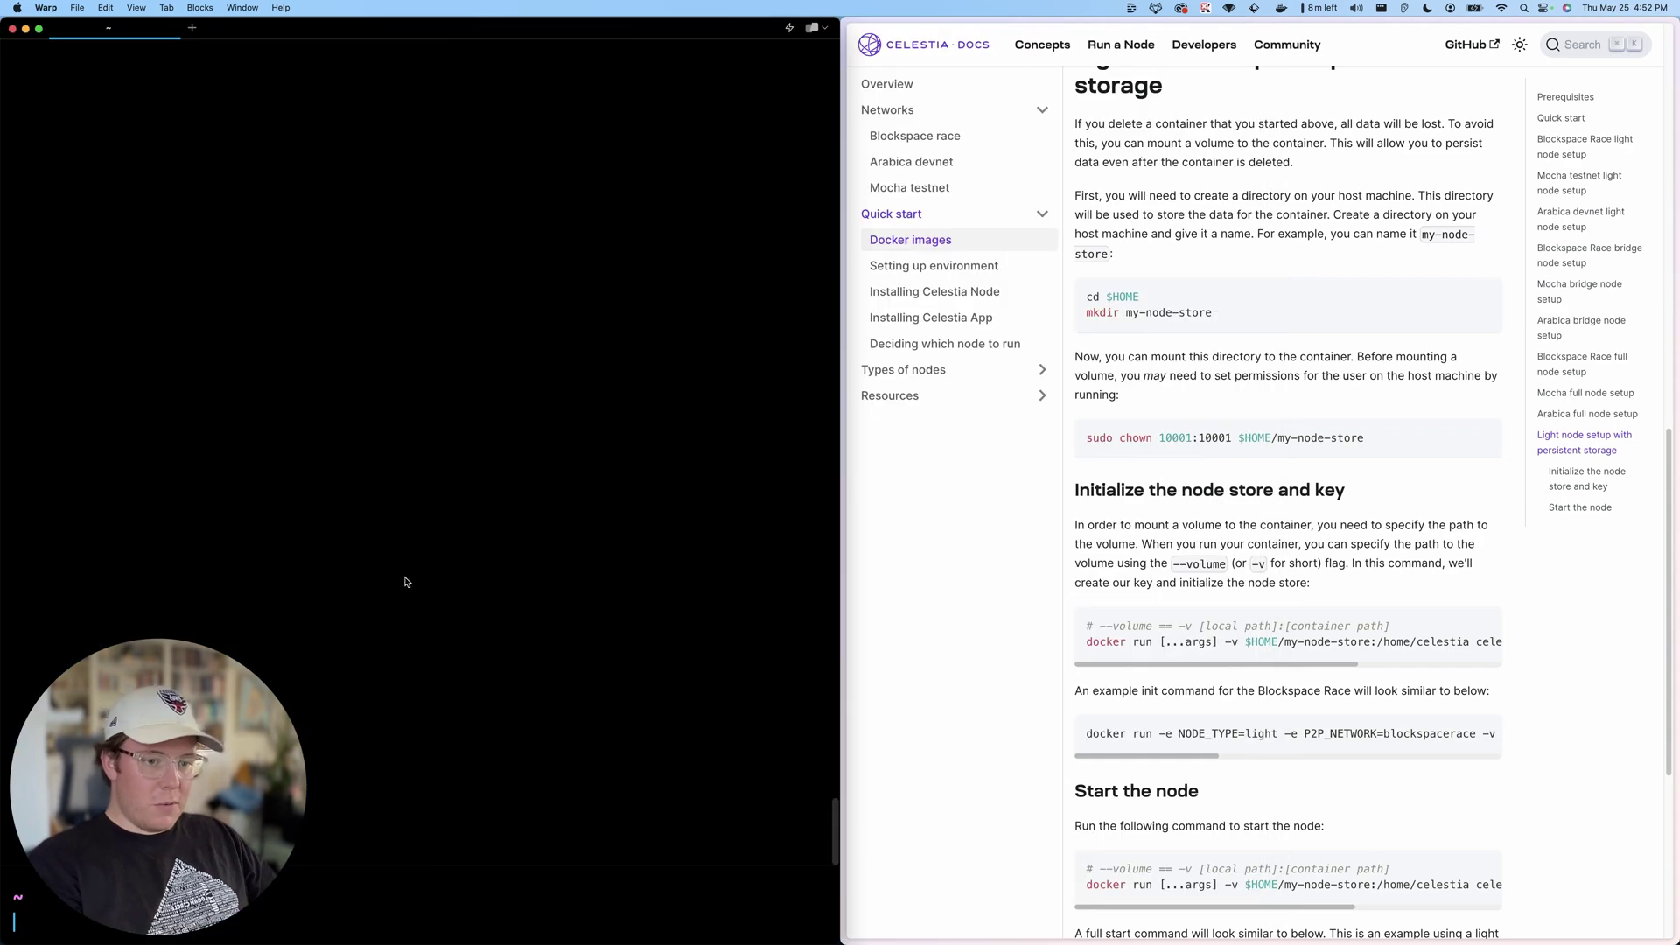
pyautogui.click(455, 536)
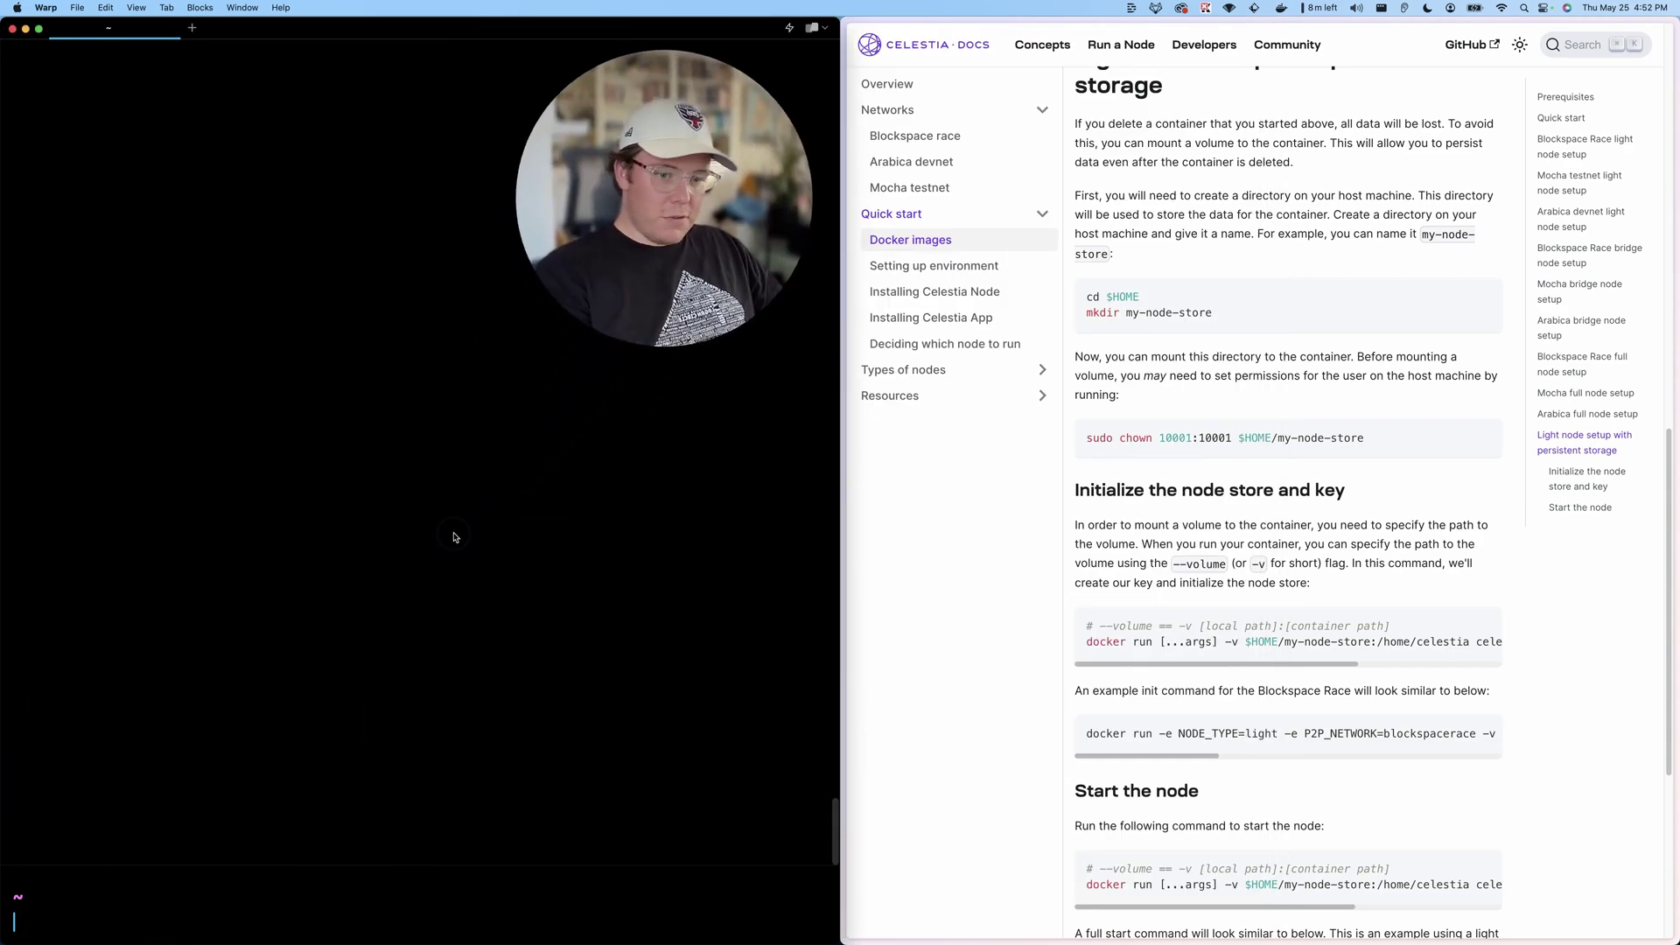
pyautogui.press('super+v')
pyautogui.press('Return')
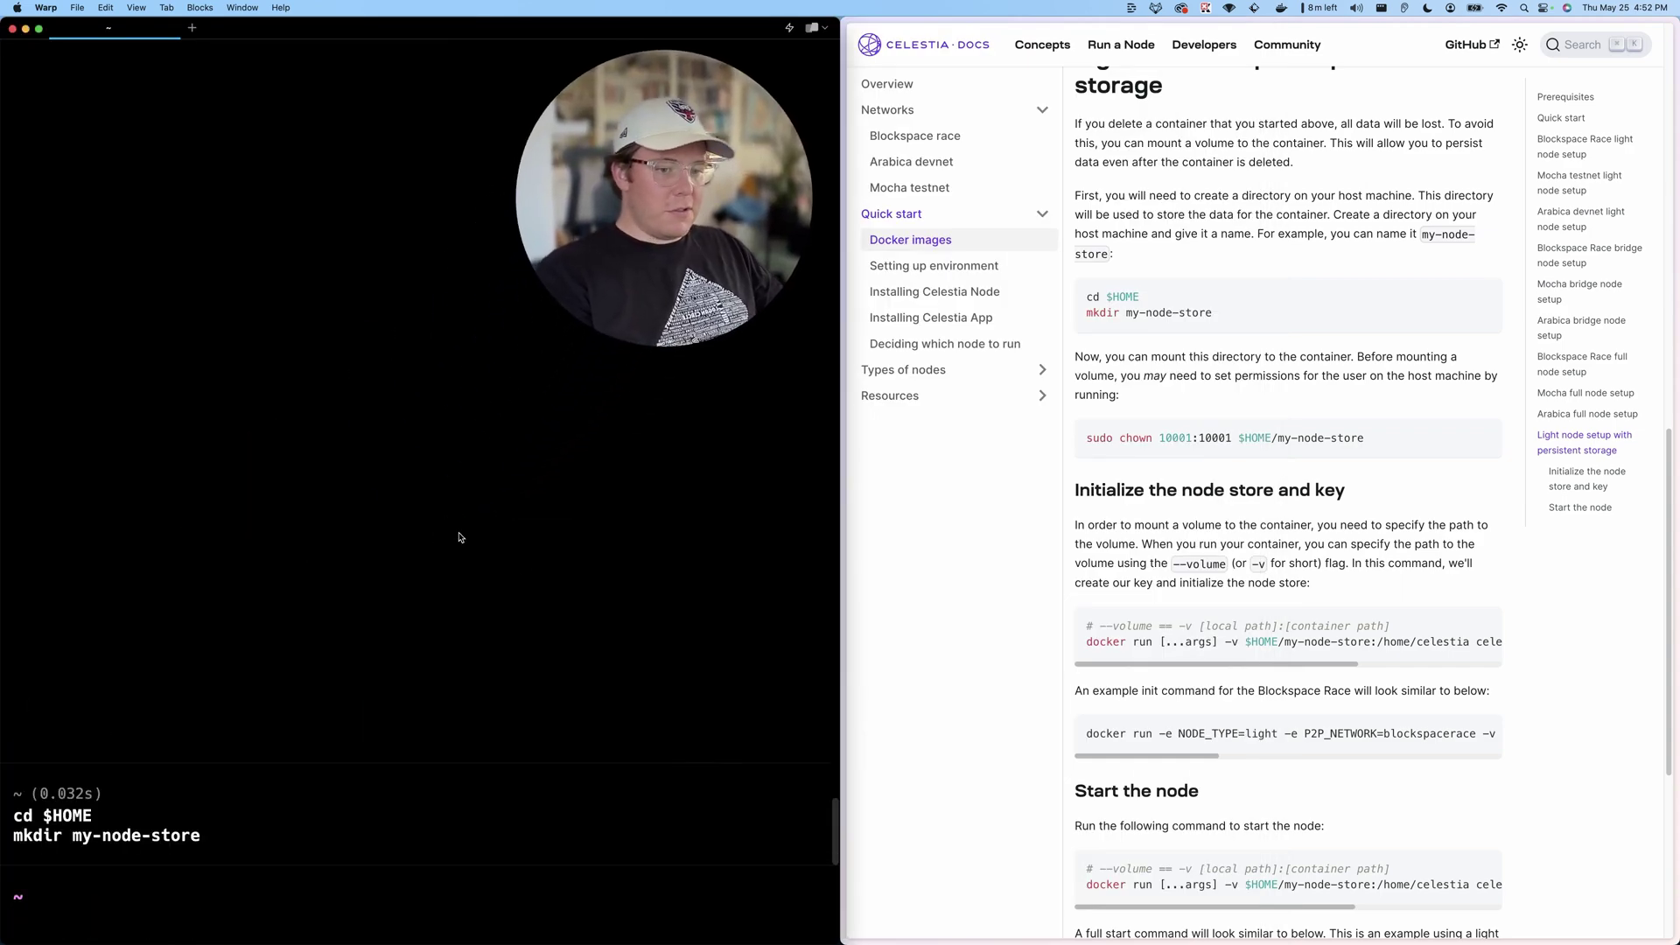
pyautogui.click(1234, 368)
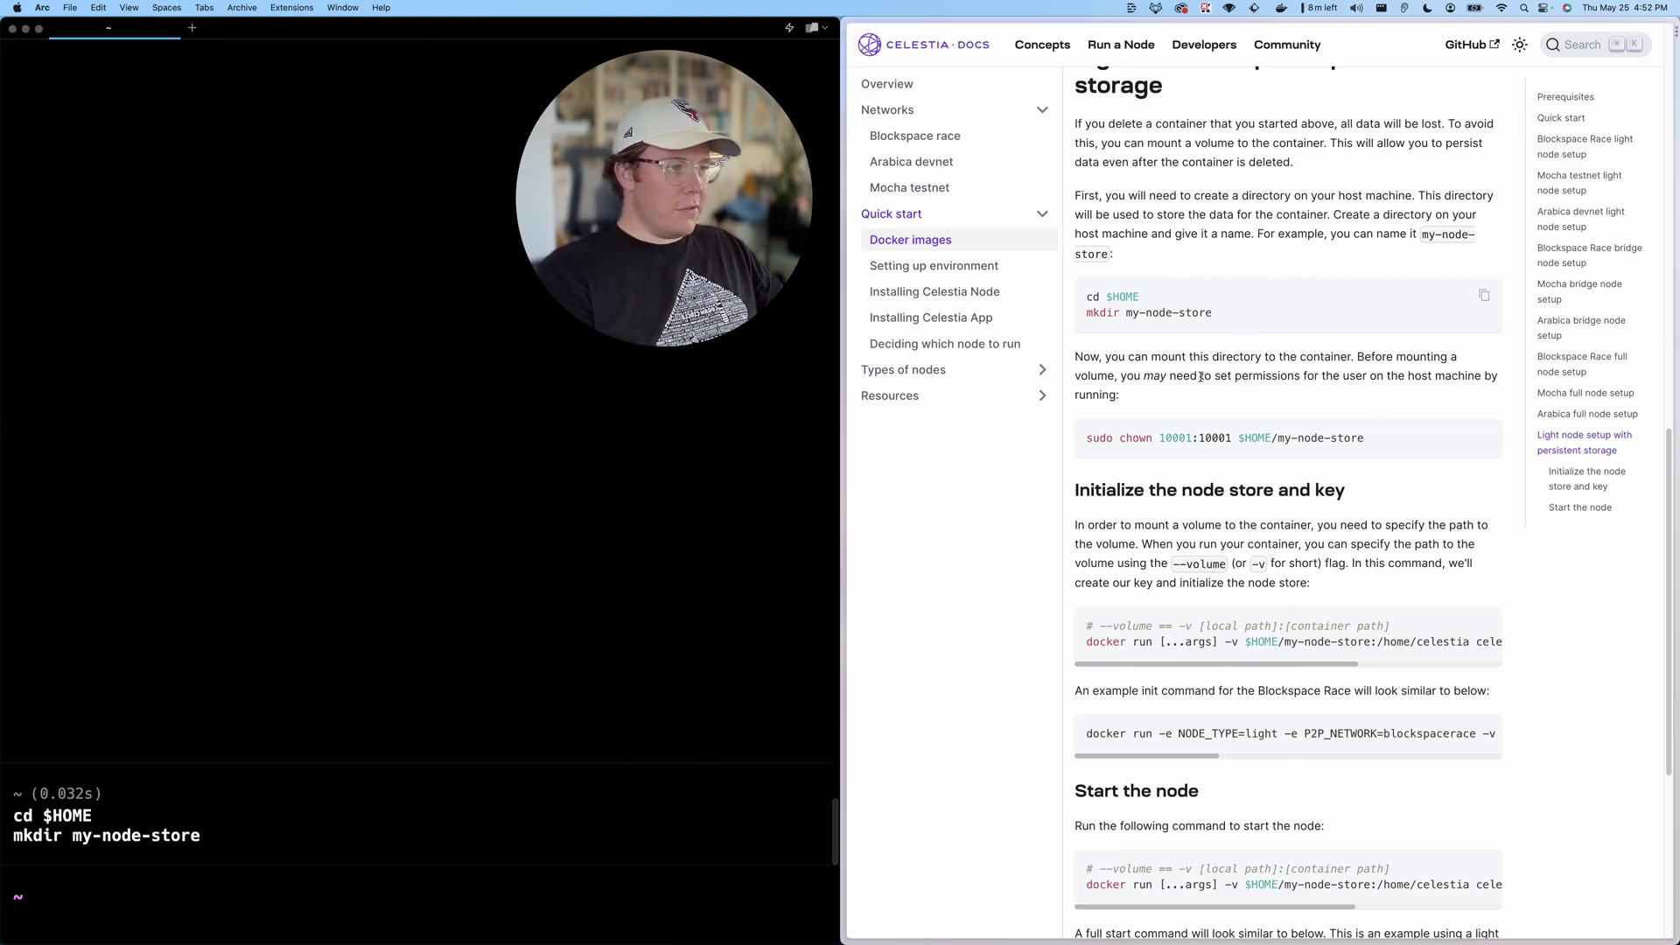
pyautogui.scroll(-3, 1197, 389)
pyautogui.scroll(-3, 1197, 389)
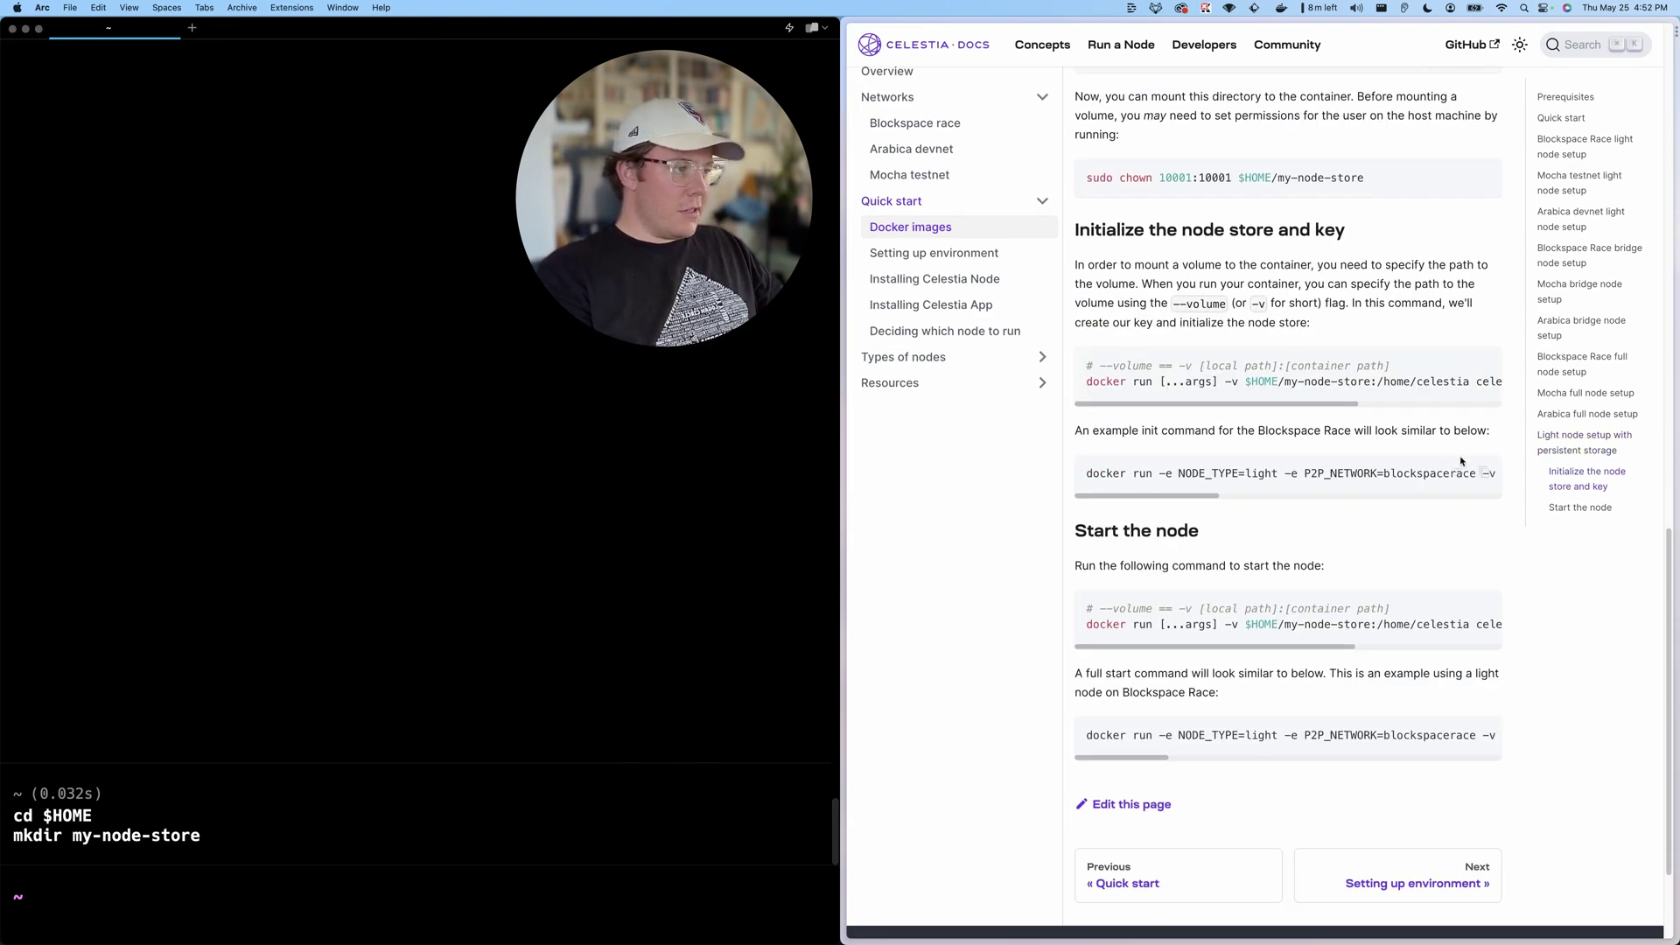
# Run the docs' example Docker light init command for Blockspace Race in Warp.
pyautogui.click(1484, 473)
pyautogui.click(1483, 473)
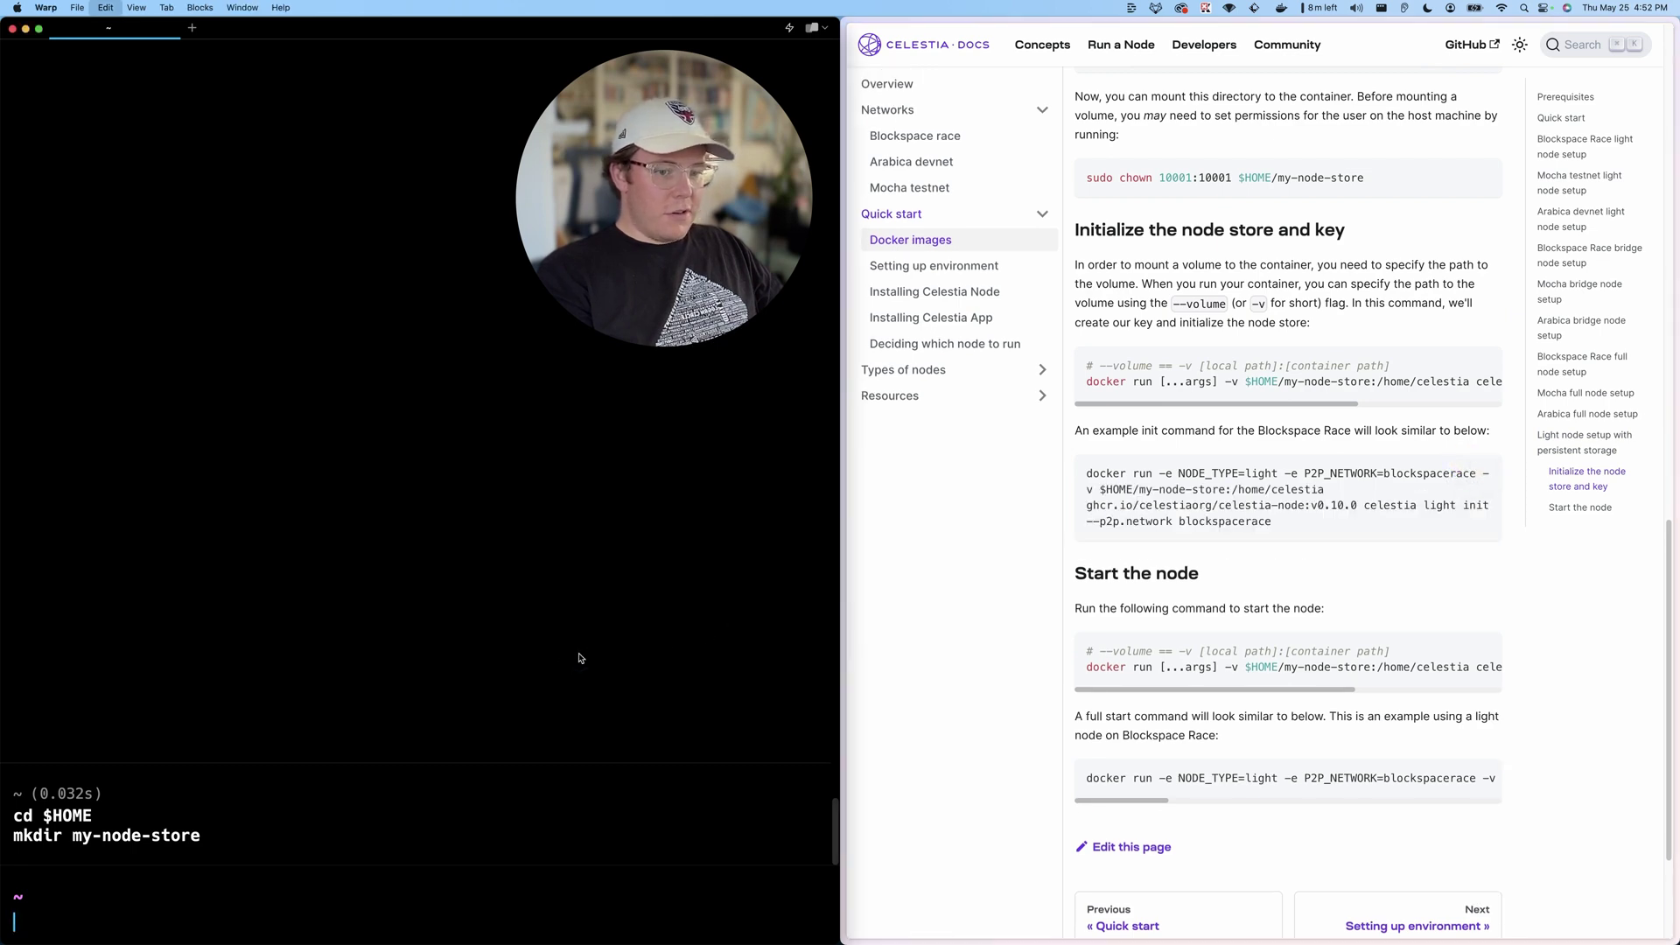
pyautogui.click(578, 657)
pyautogui.press('super+v')
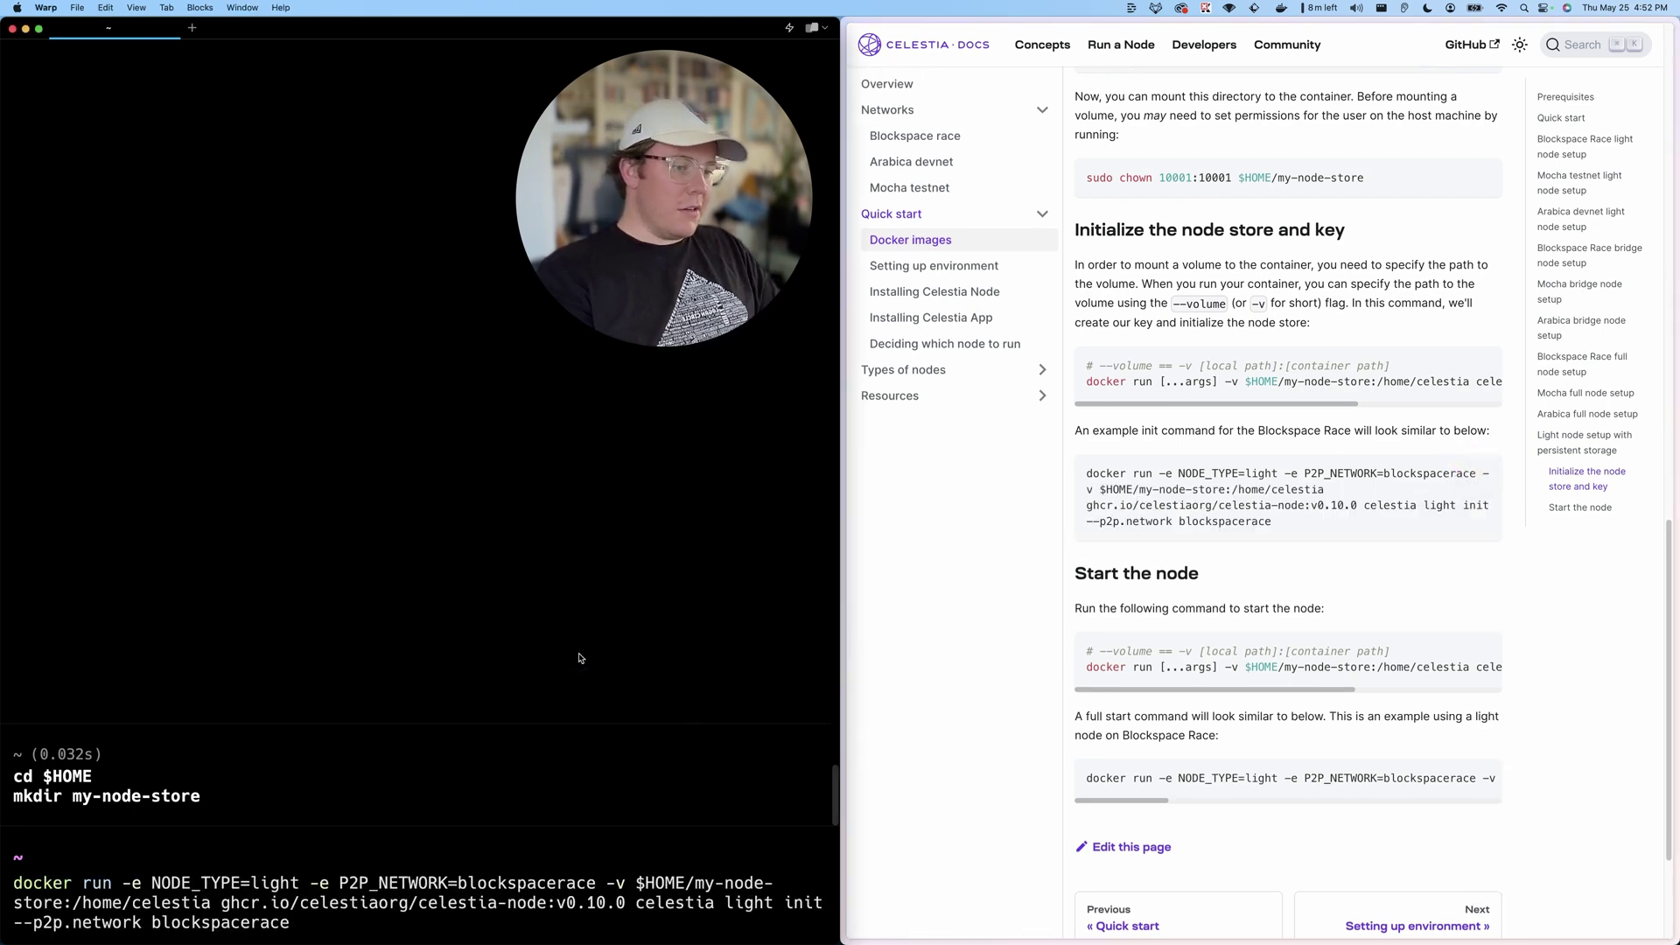
pyautogui.press('Return')
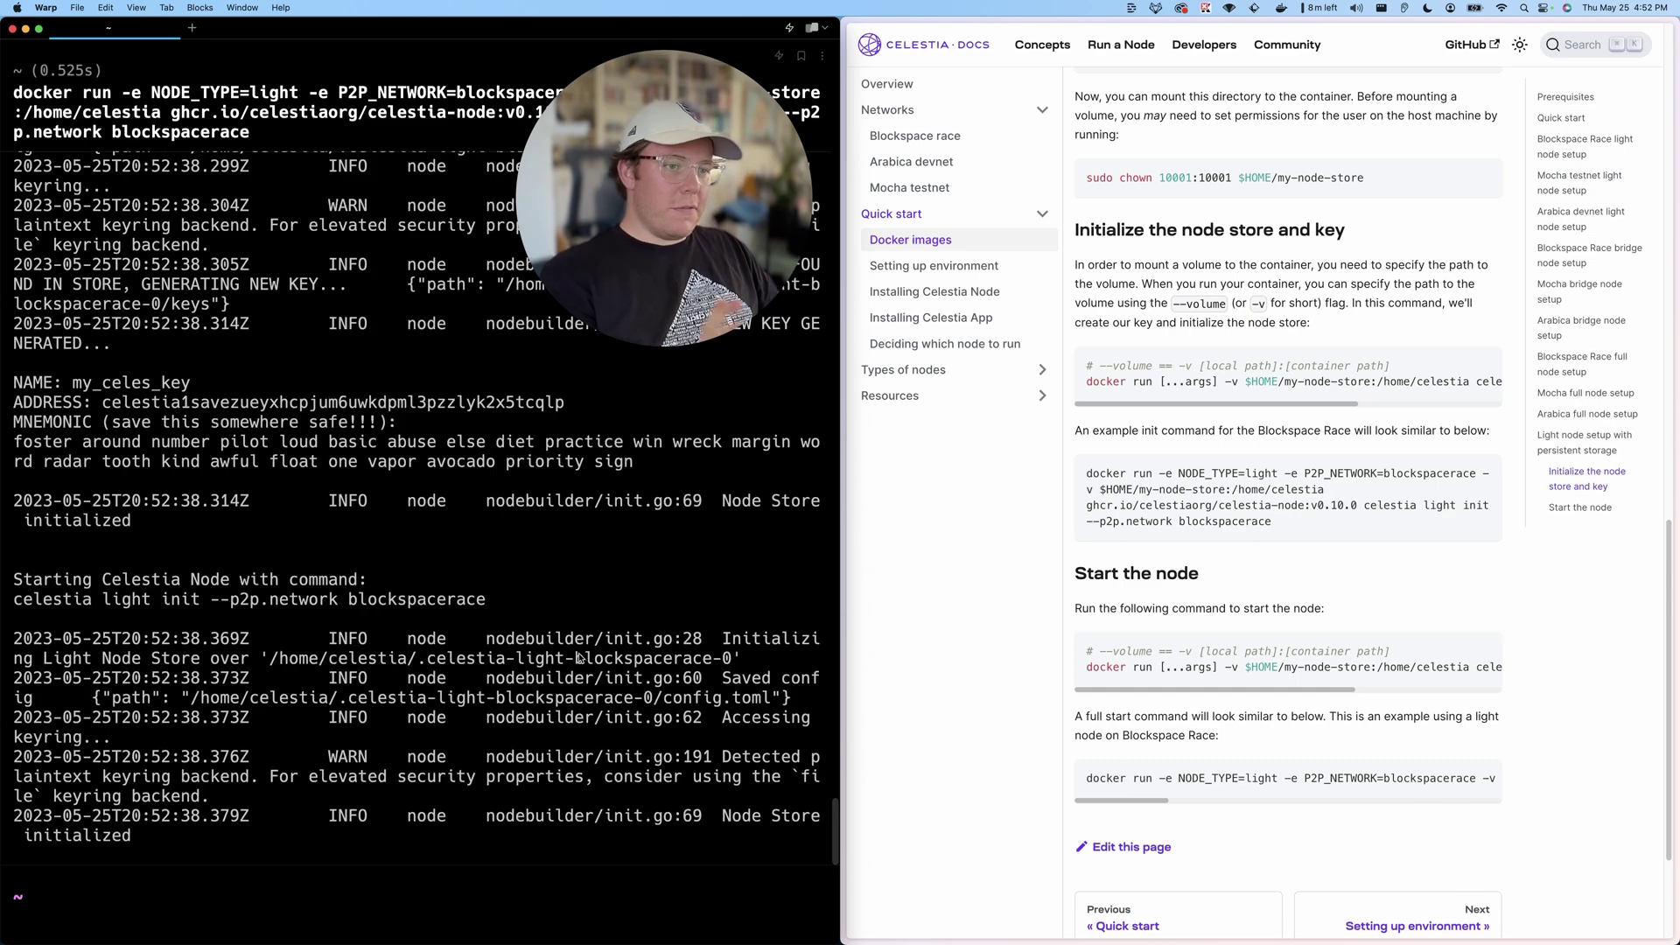
pyautogui.scroll(5, 462, 530)
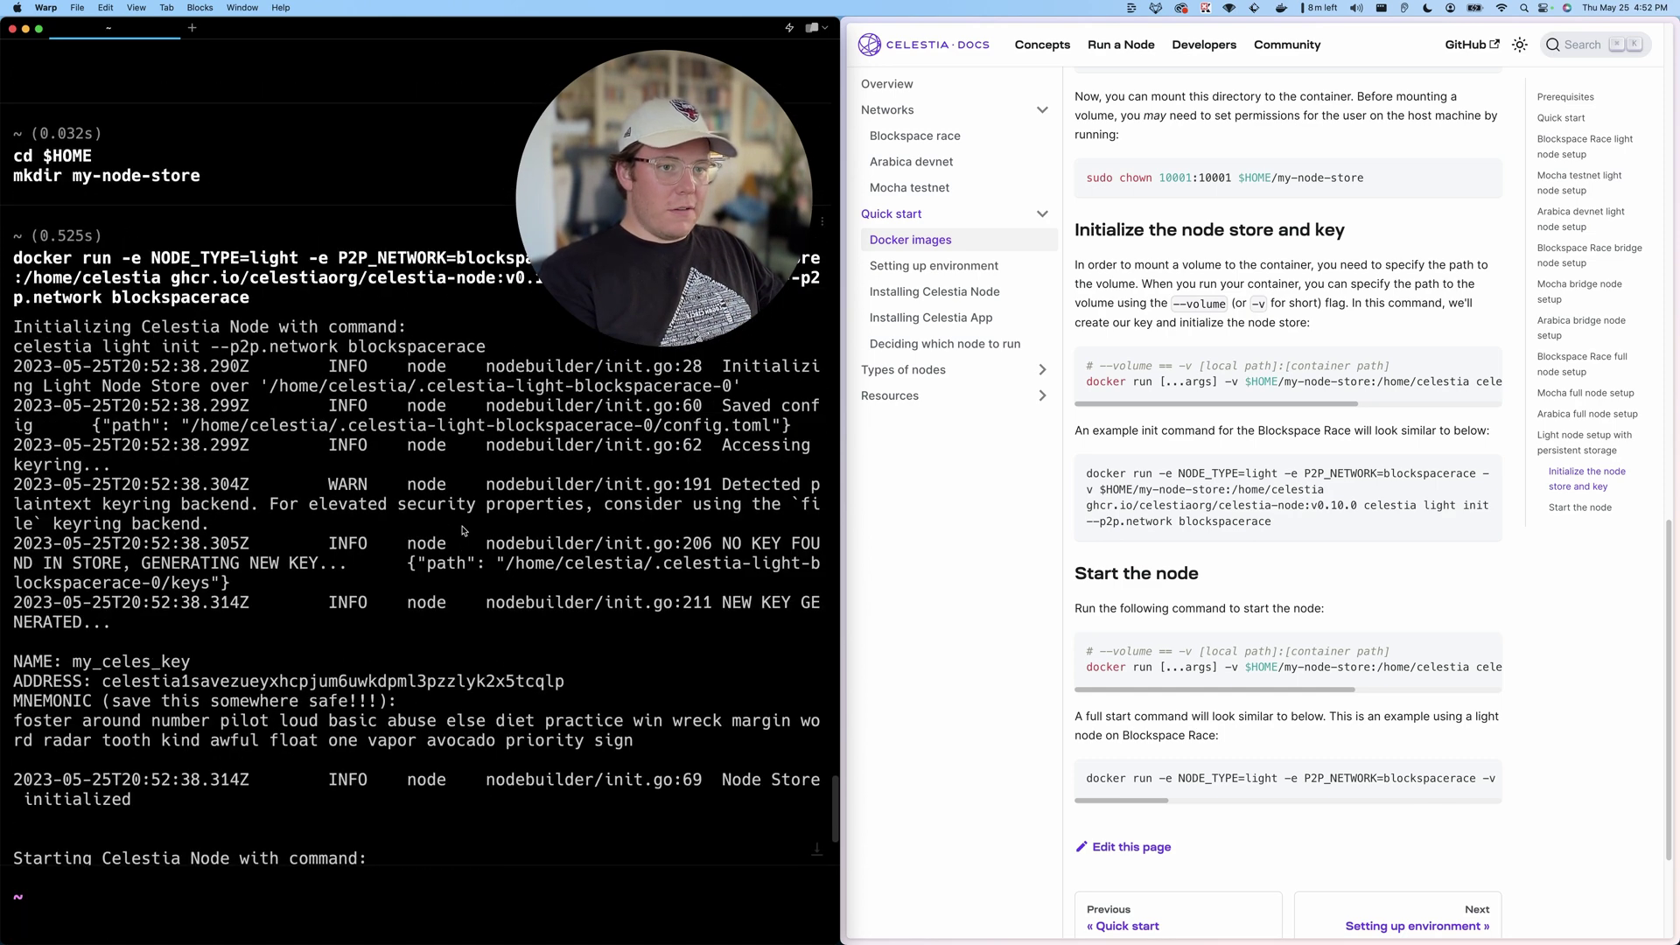
# Select the generated my_celes_key wallet address and its mnemonic phrase.
pyautogui.moveTo(562, 198); pyautogui.dragTo(168, 197)
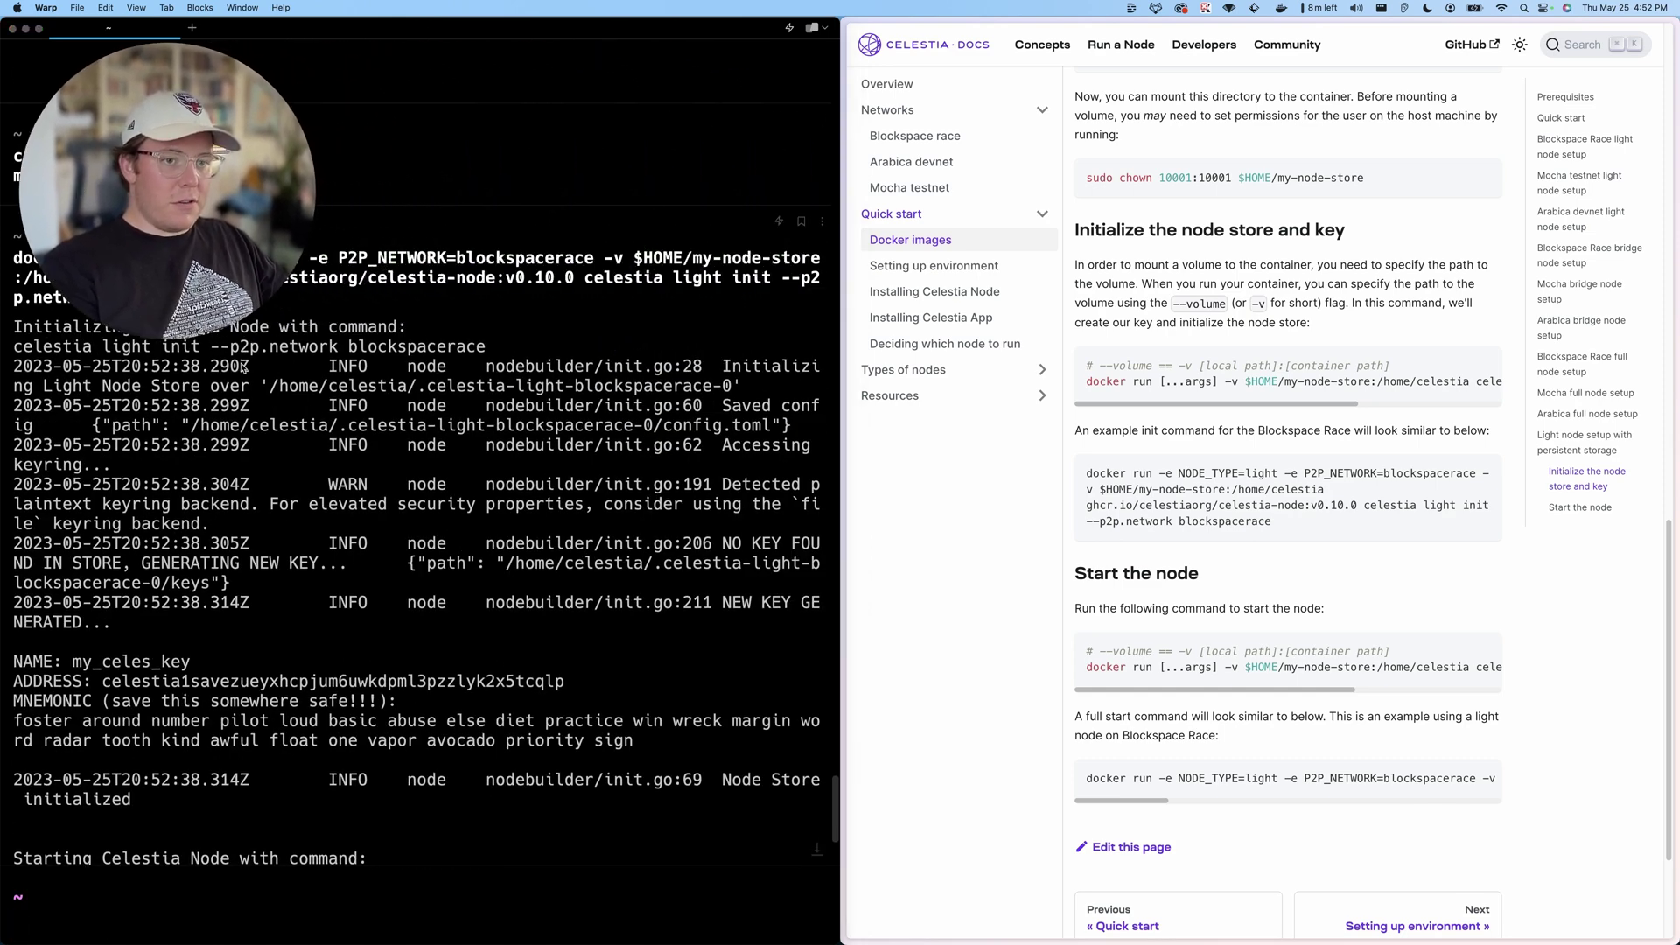
pyautogui.scroll(-1, 433, 483)
pyautogui.scroll(-1, 433, 483)
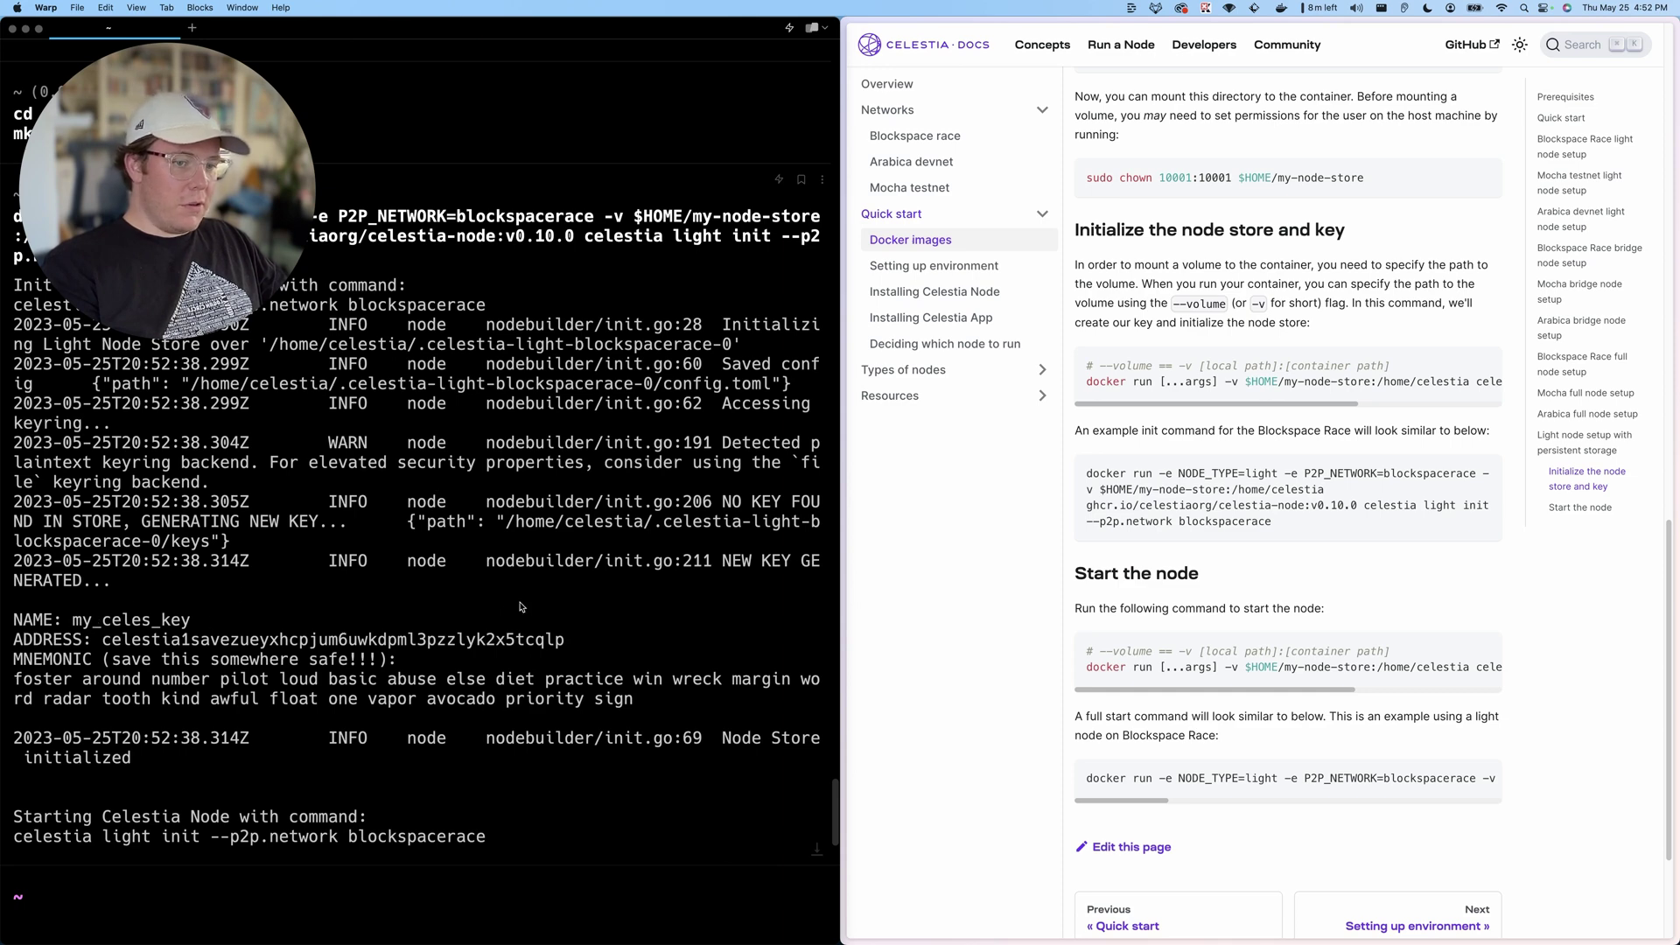
pyautogui.scroll(-1, 433, 630)
pyautogui.doubleClick(236, 636)
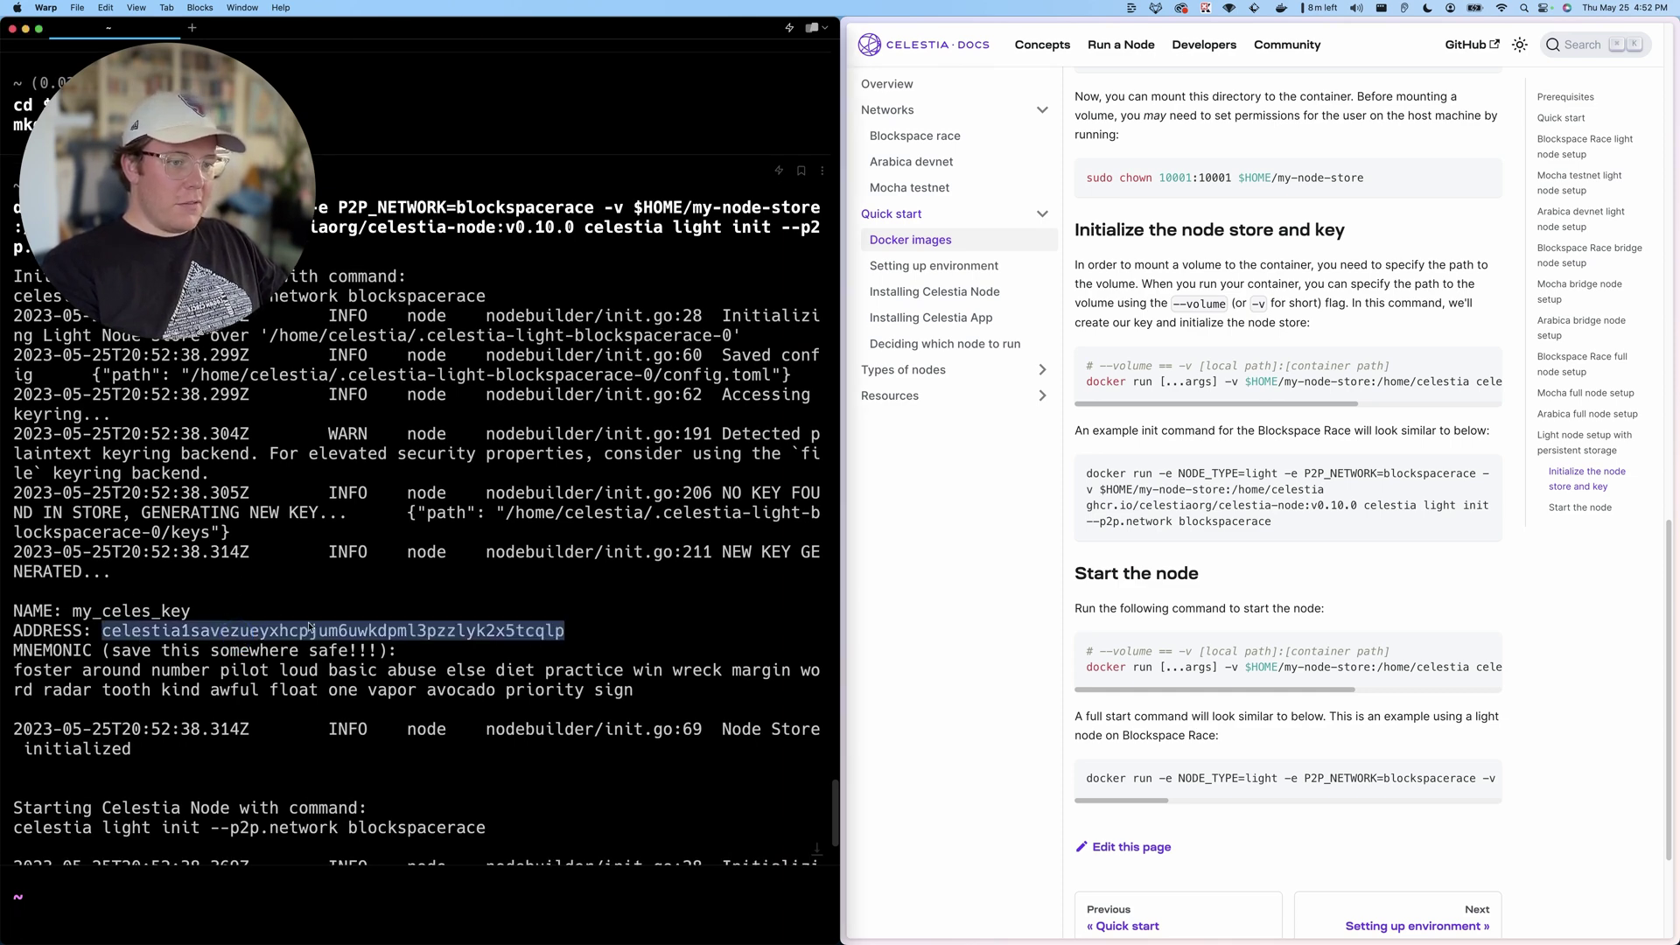
pyautogui.scroll(-2, 313, 635)
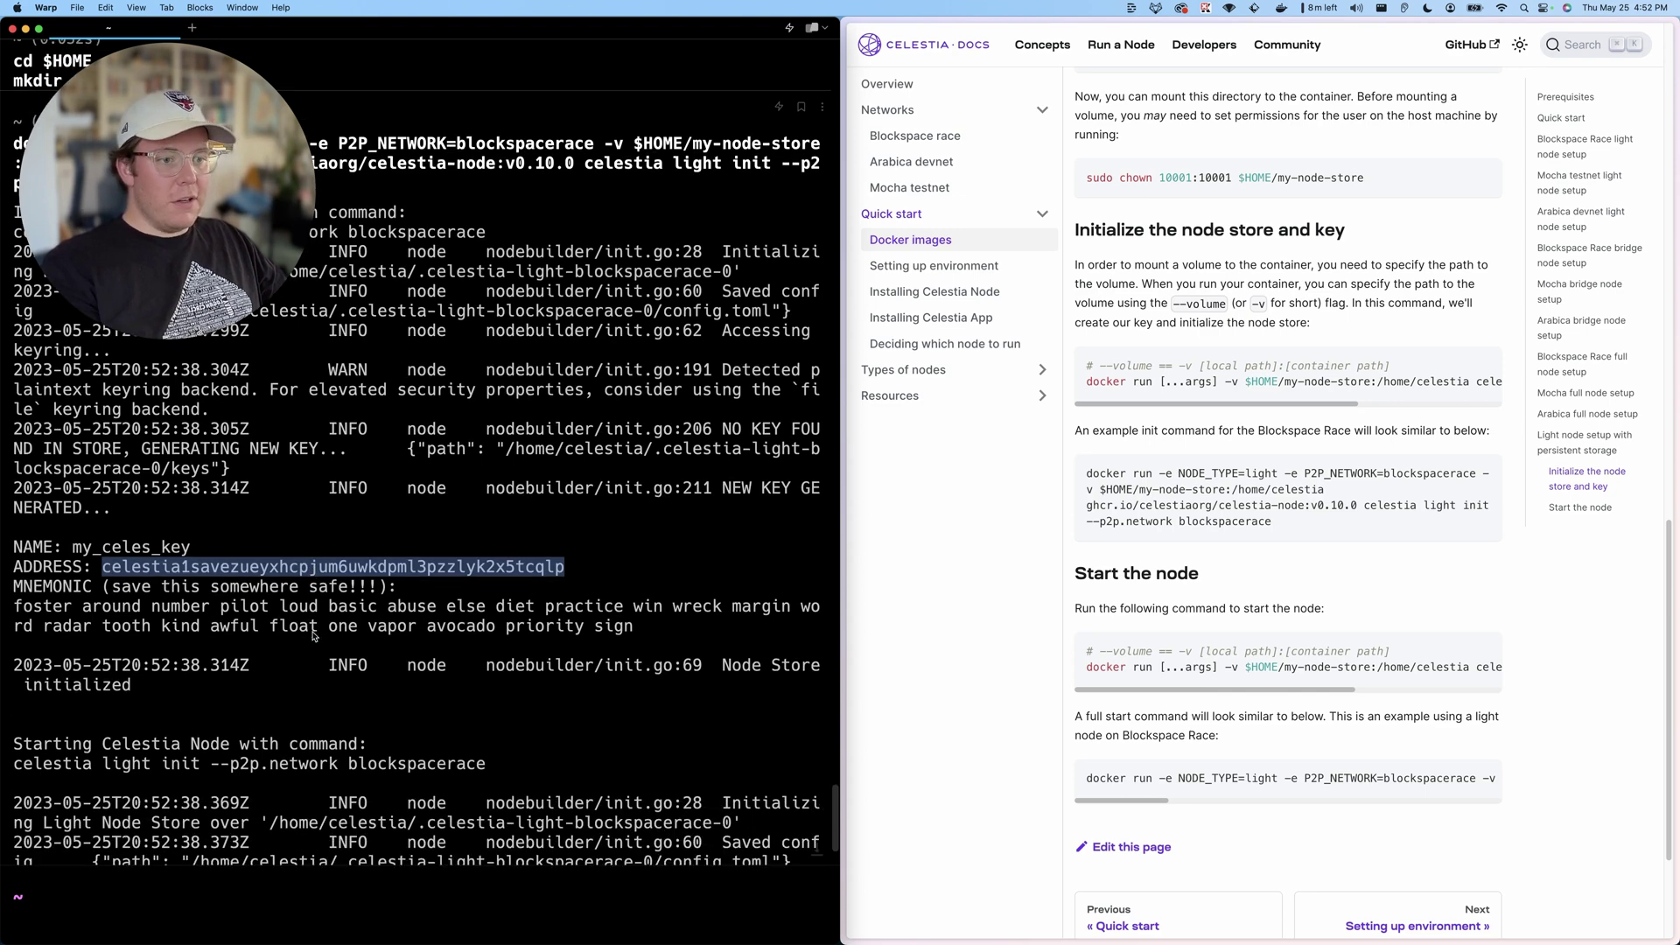
pyautogui.tripleClick(236, 593)
pyautogui.scroll(-1, 401, 604)
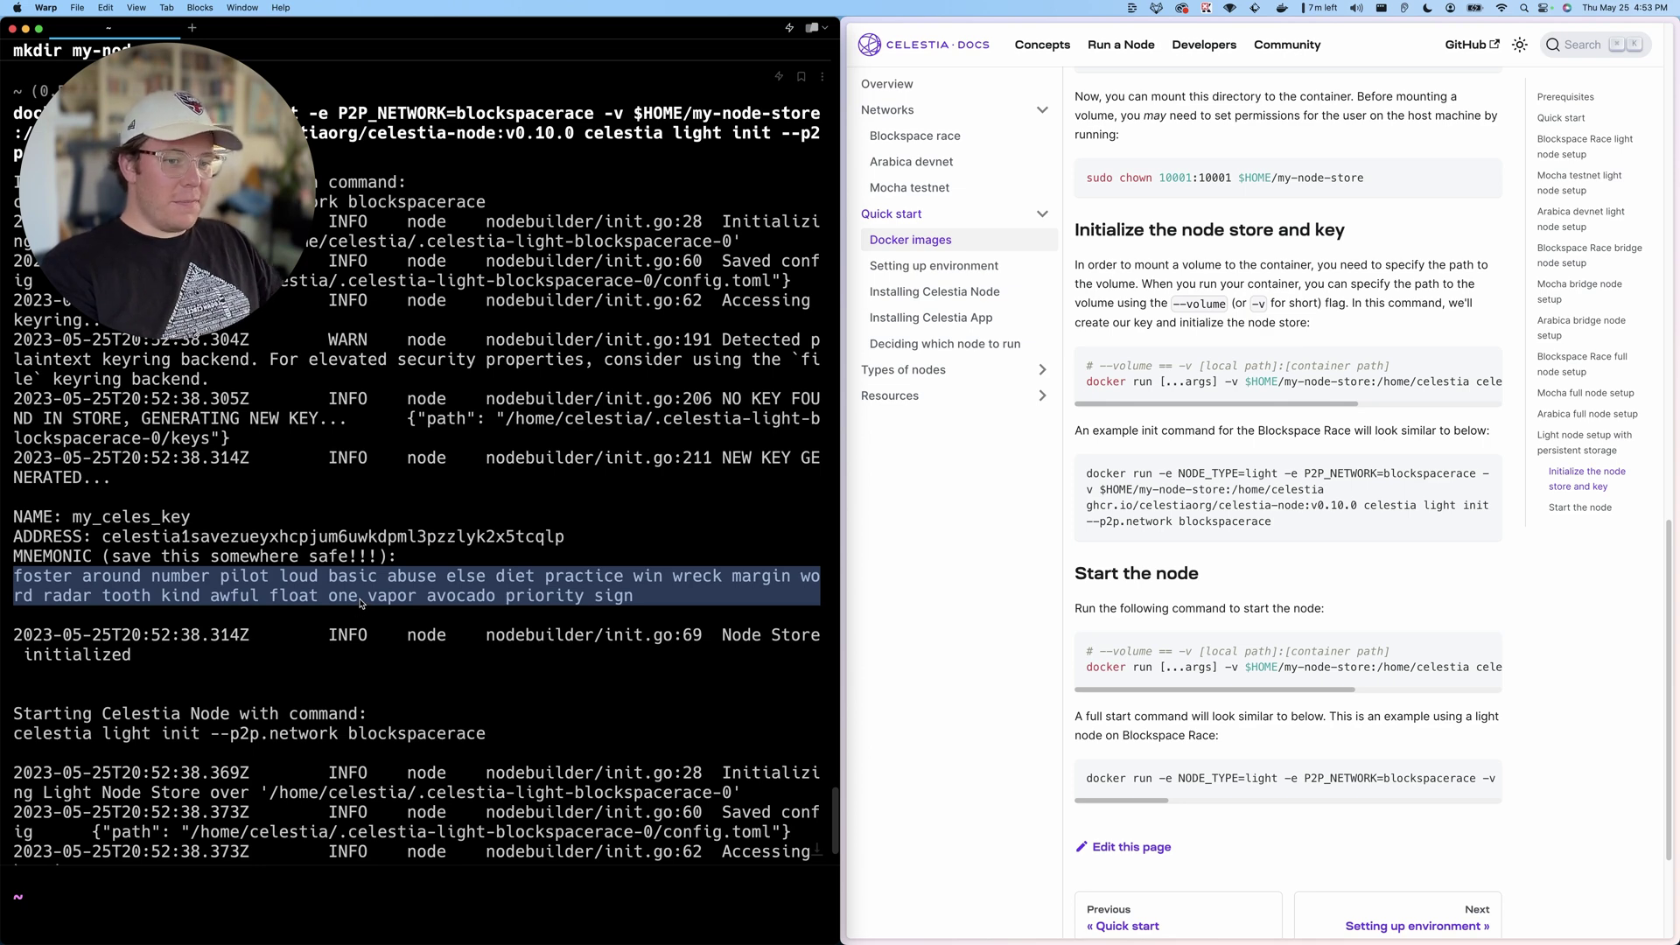
# Run the docs' example Docker light node start command for blockspacerace in Warp.
pyautogui.click(357, 607)
pyautogui.click(1425, 699)
pyautogui.scroll(-1, 1425, 700)
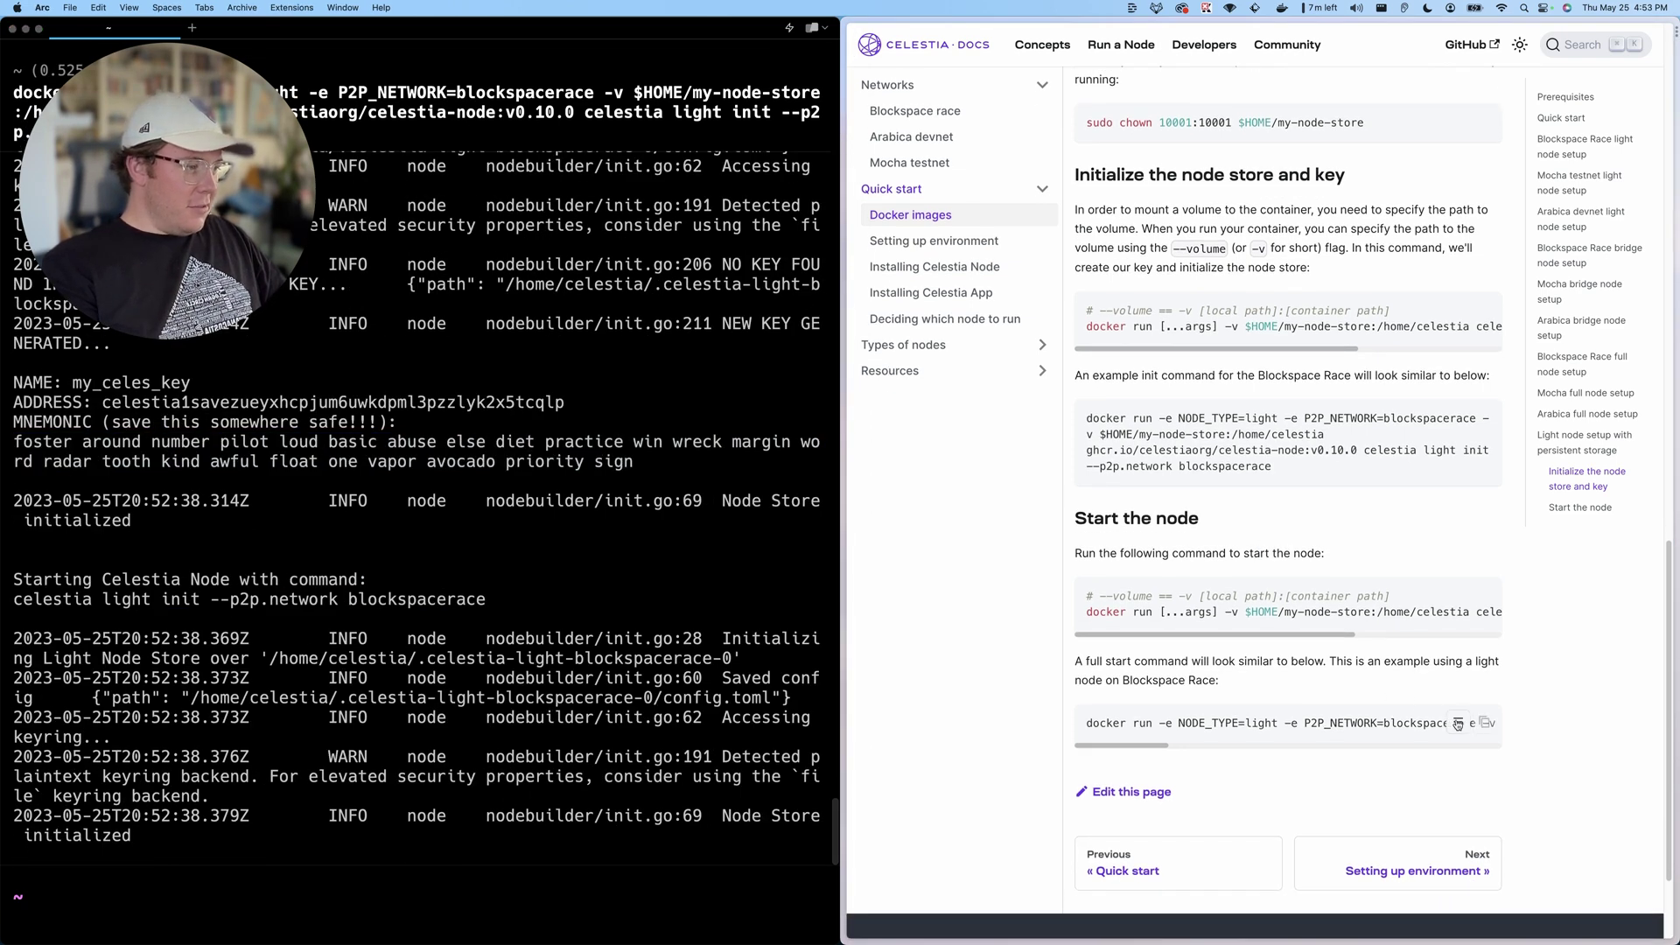
pyautogui.click(1462, 722)
pyautogui.click(503, 762)
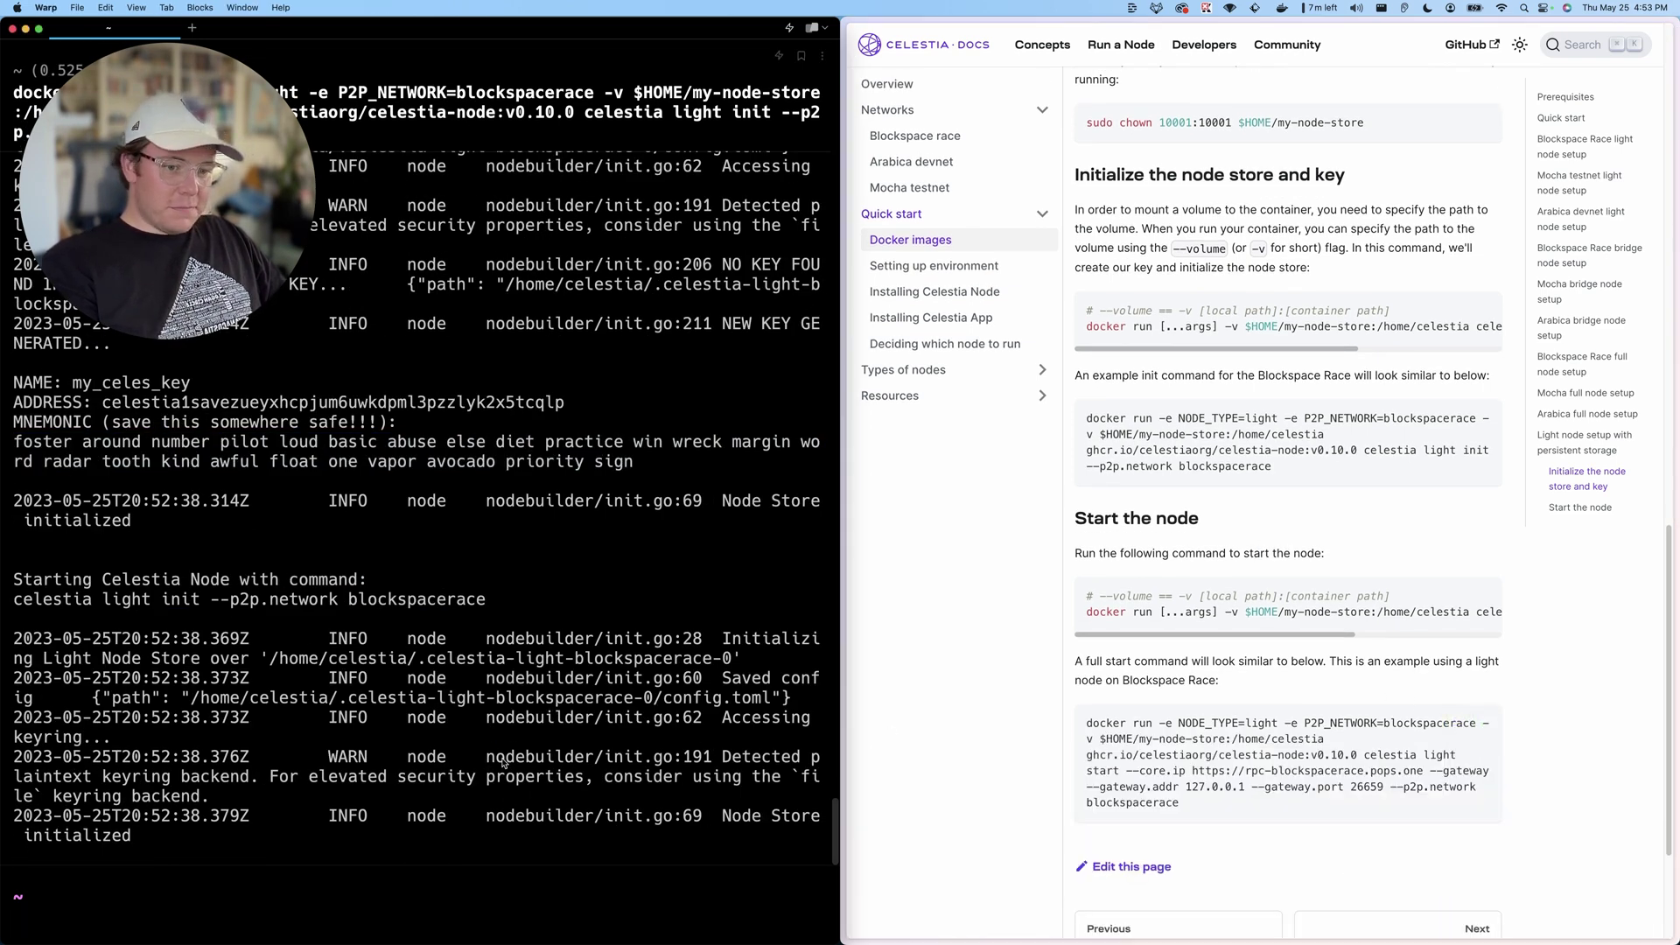
pyautogui.press('super+v')
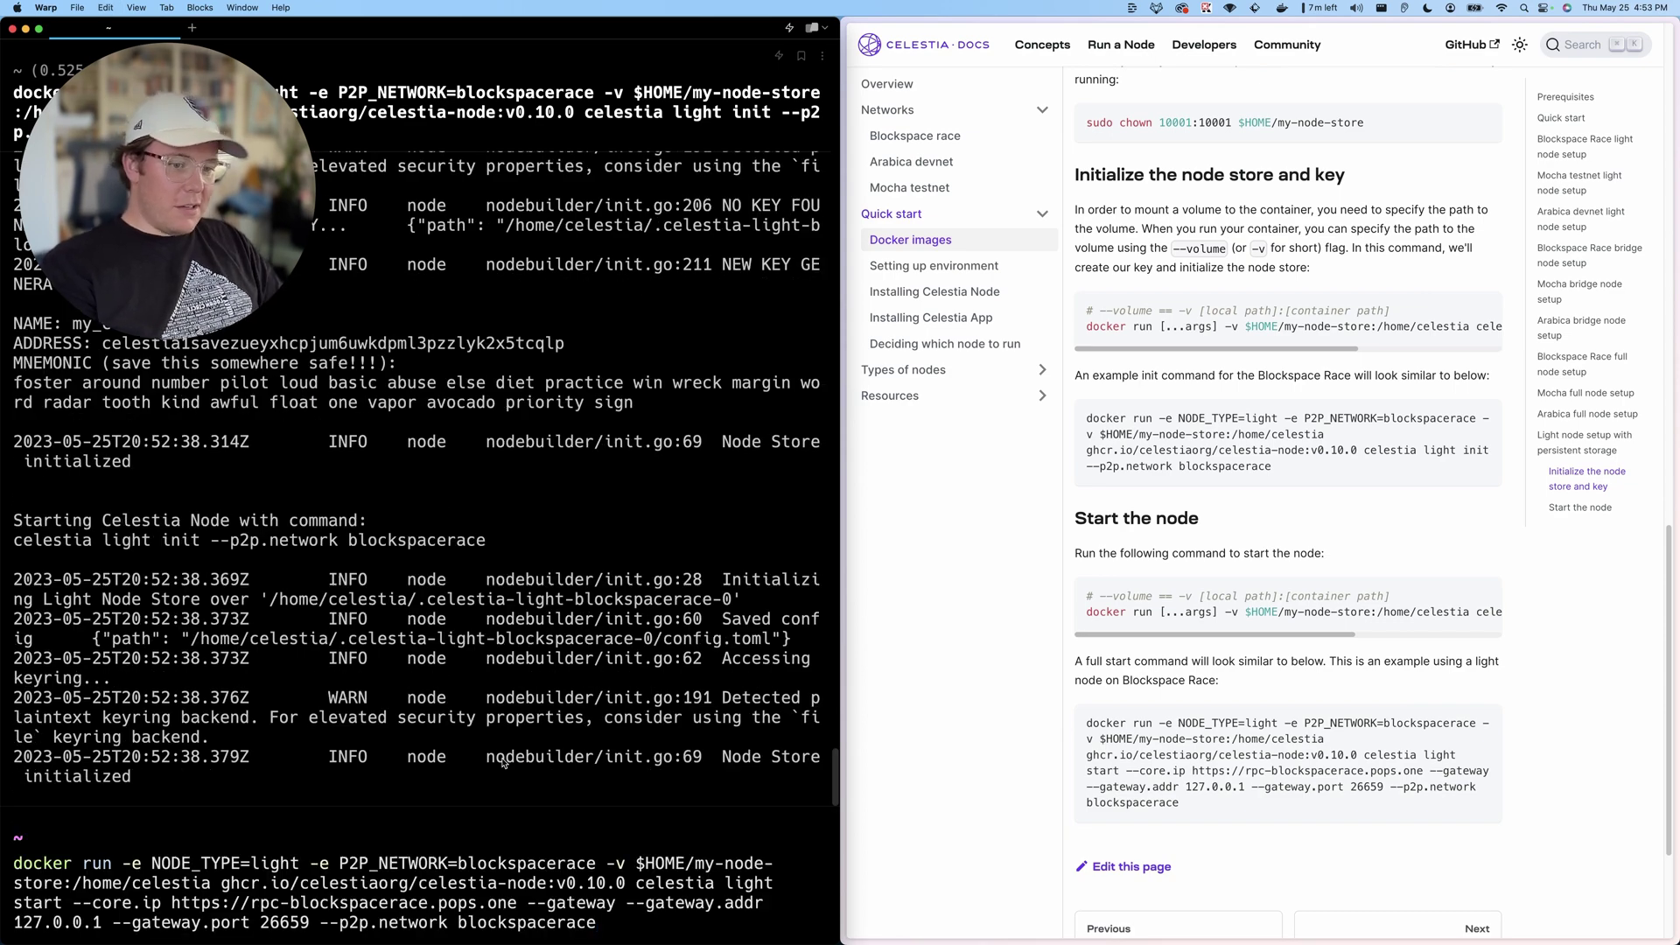
pyautogui.press('Return')
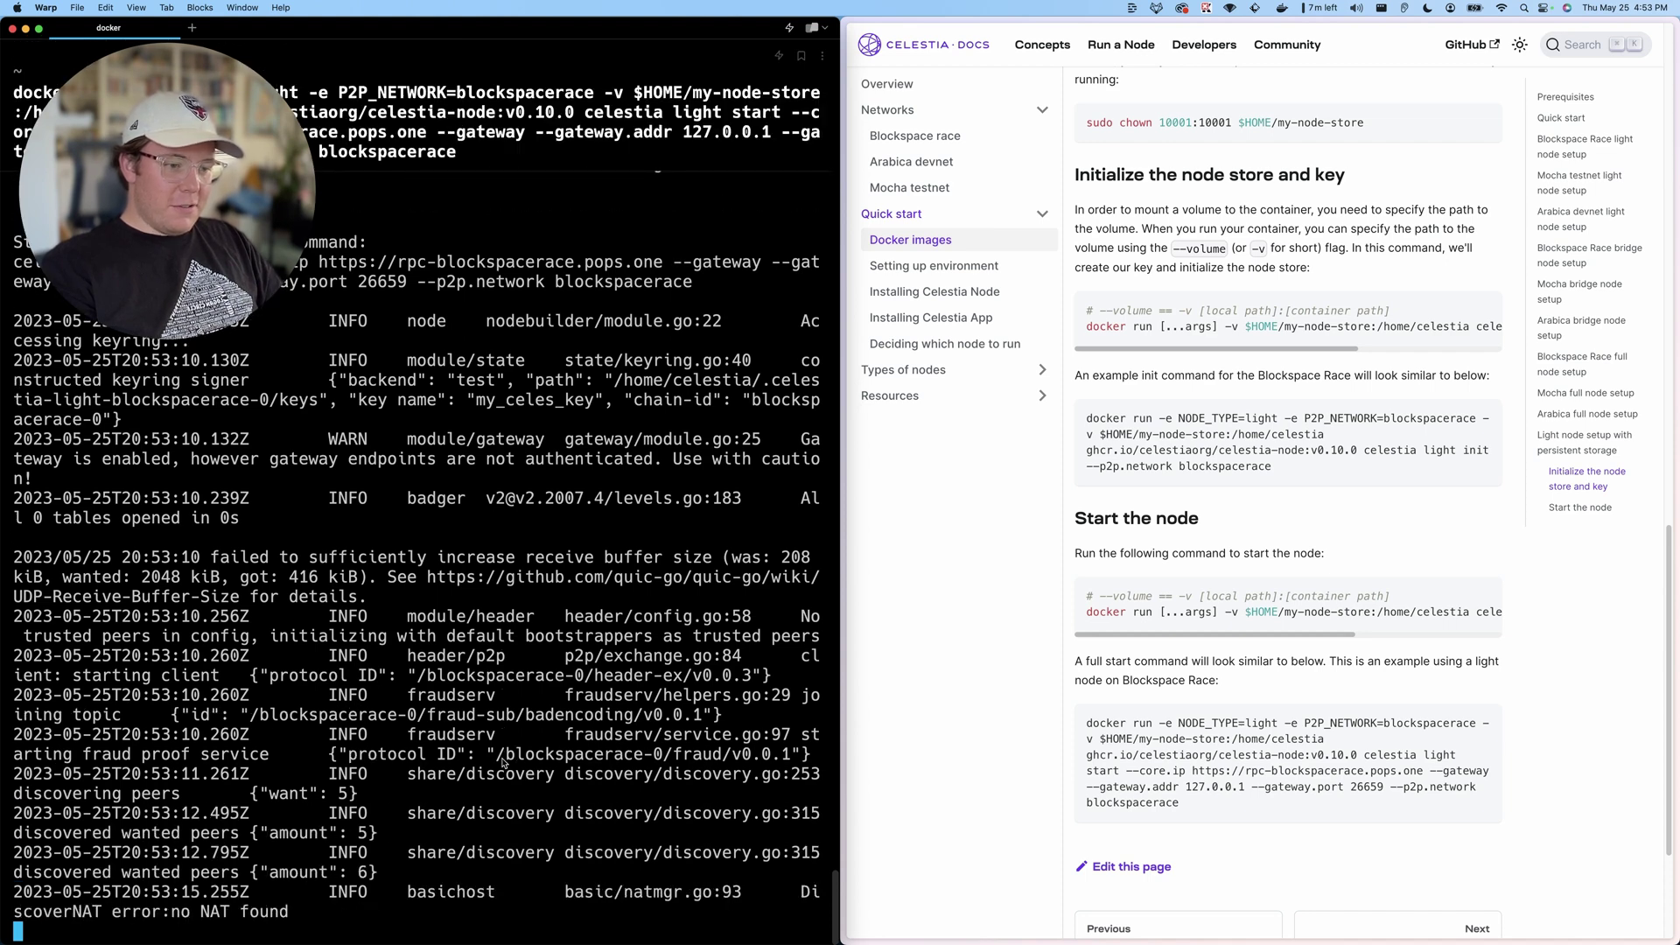
# Stop the node, rerun the same start command, and maximize the Warp window.
pyautogui.hotkey('ctrl', 'c')
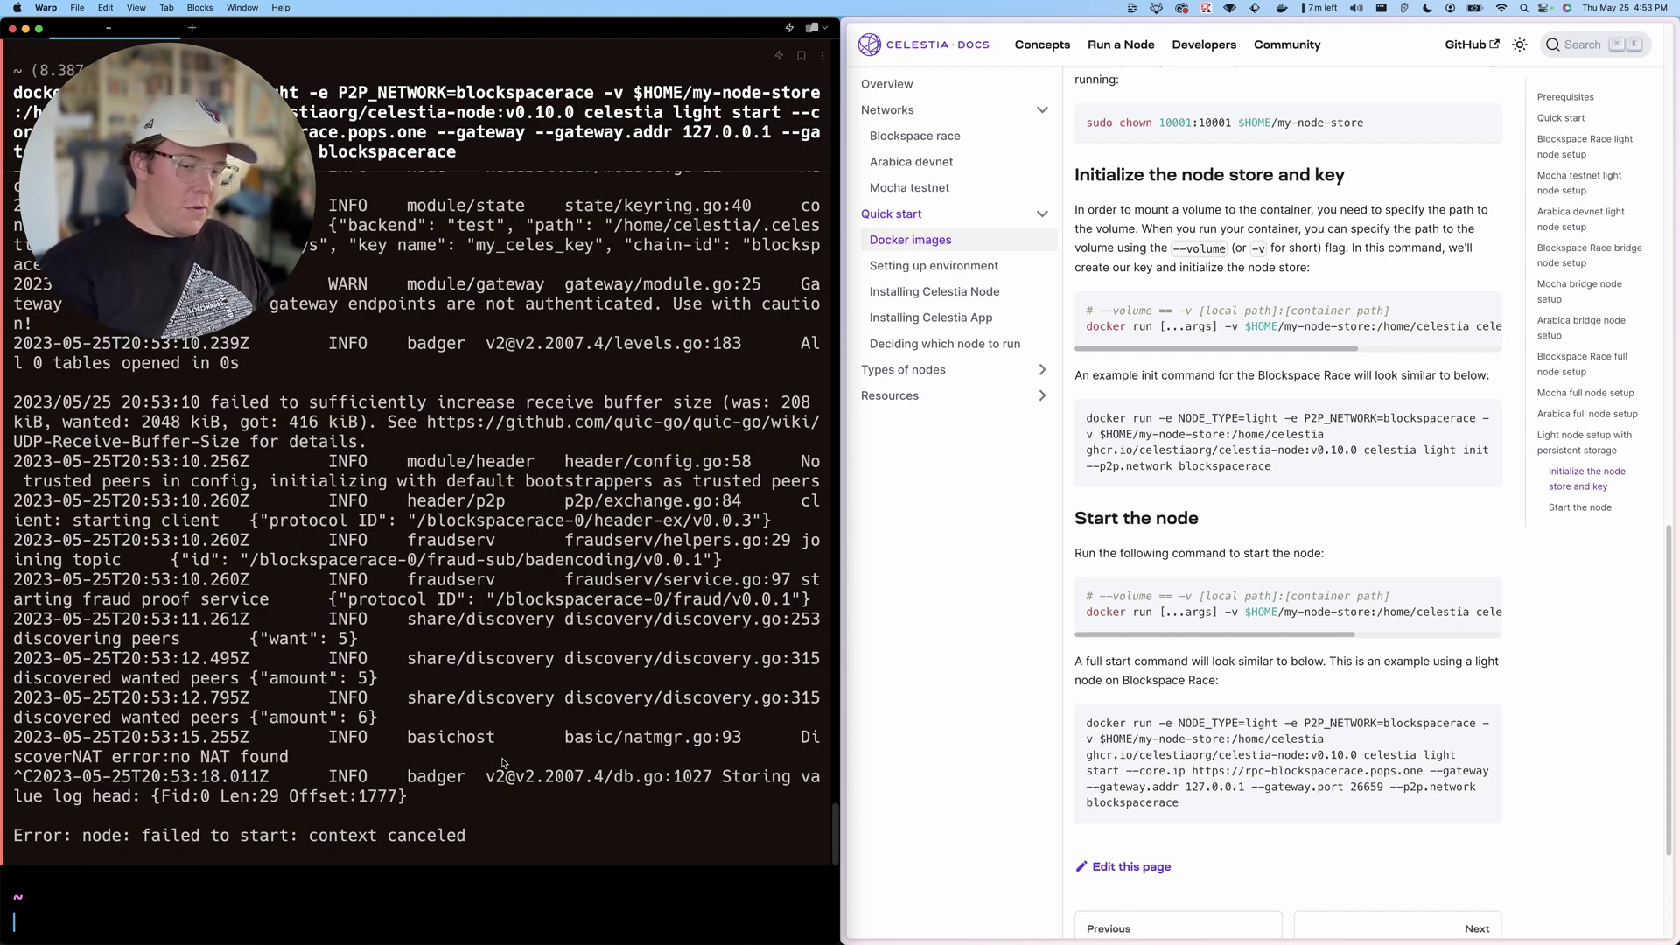
pyautogui.press('Up')
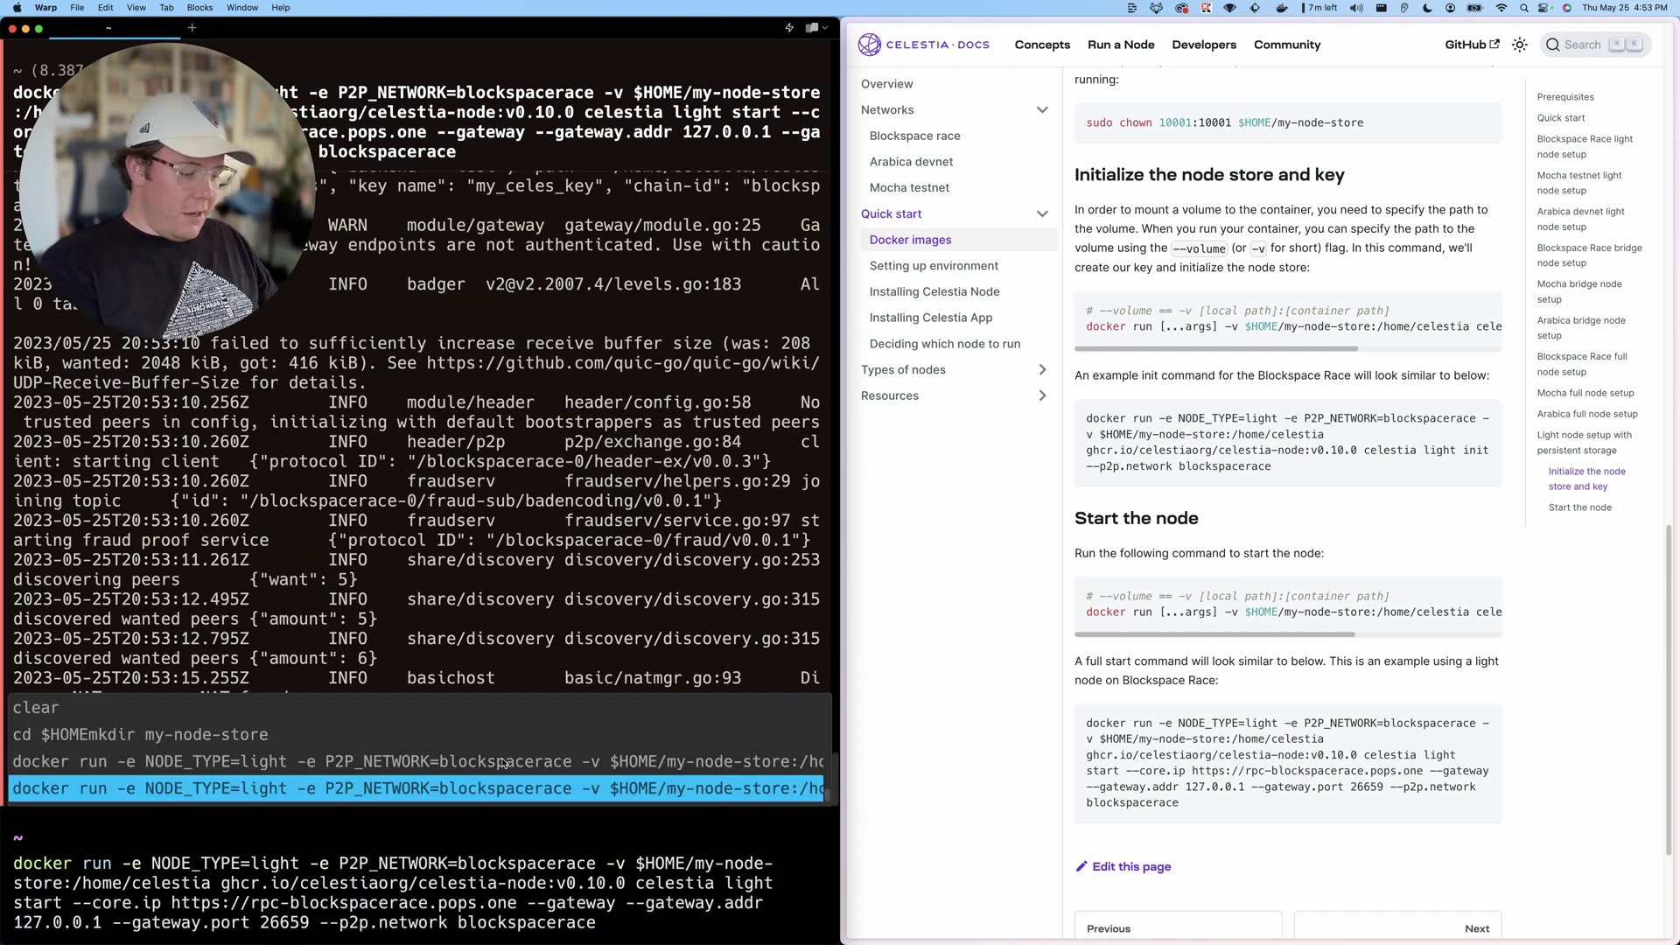
pyautogui.press('Return')
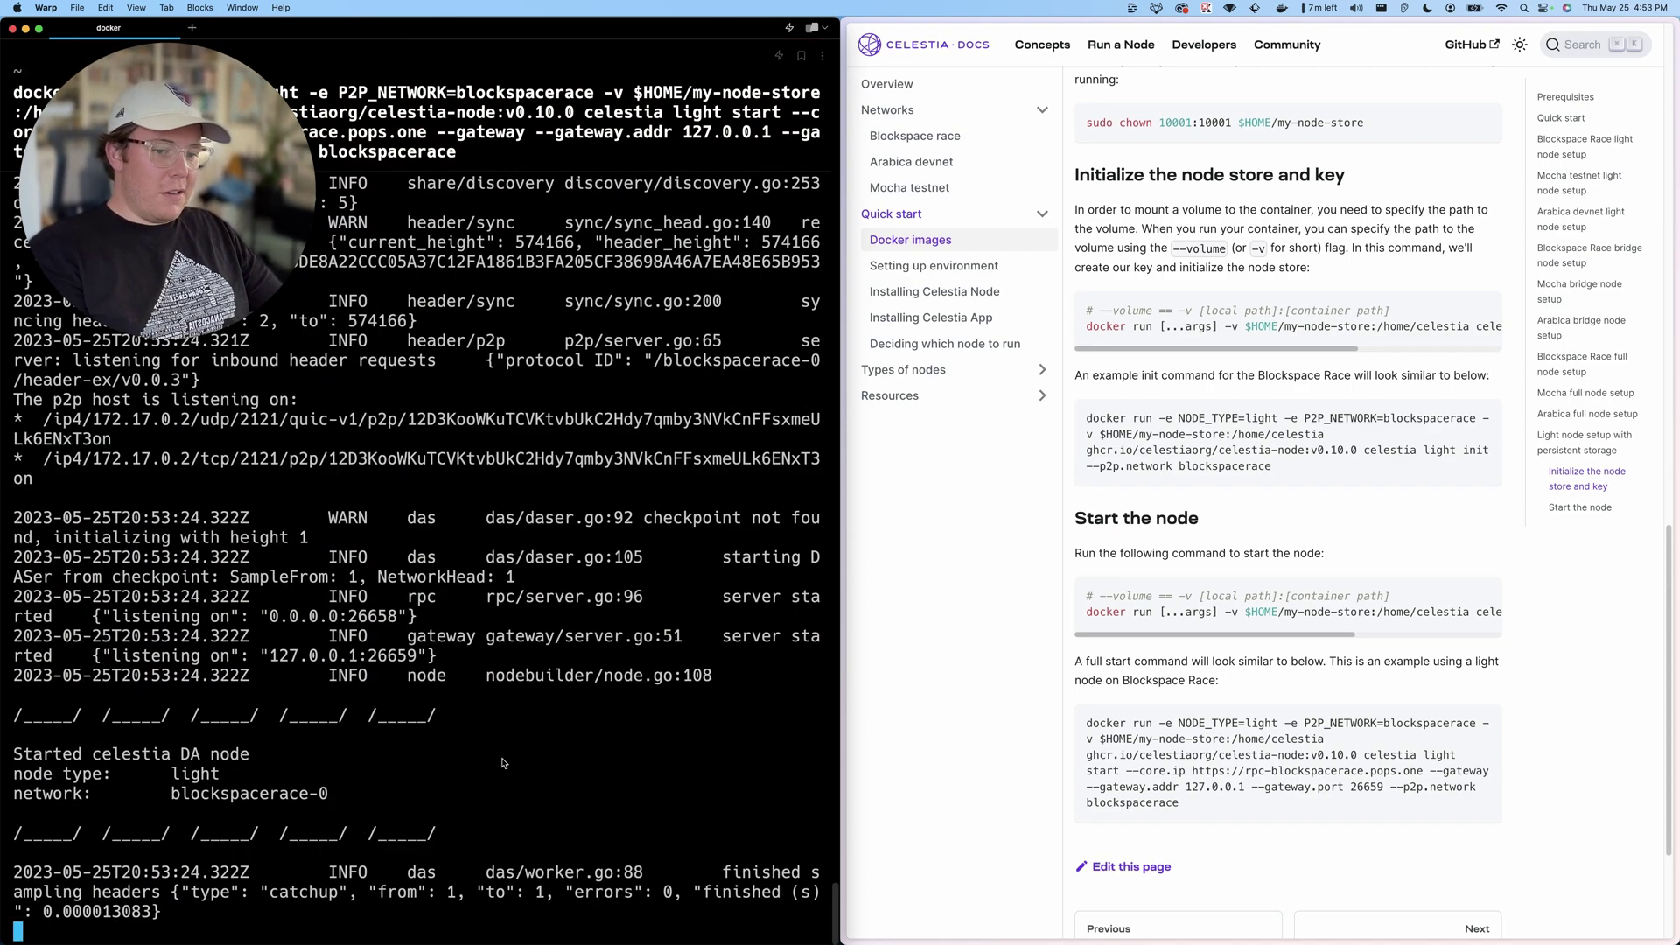
pyautogui.press('cmd+Return')
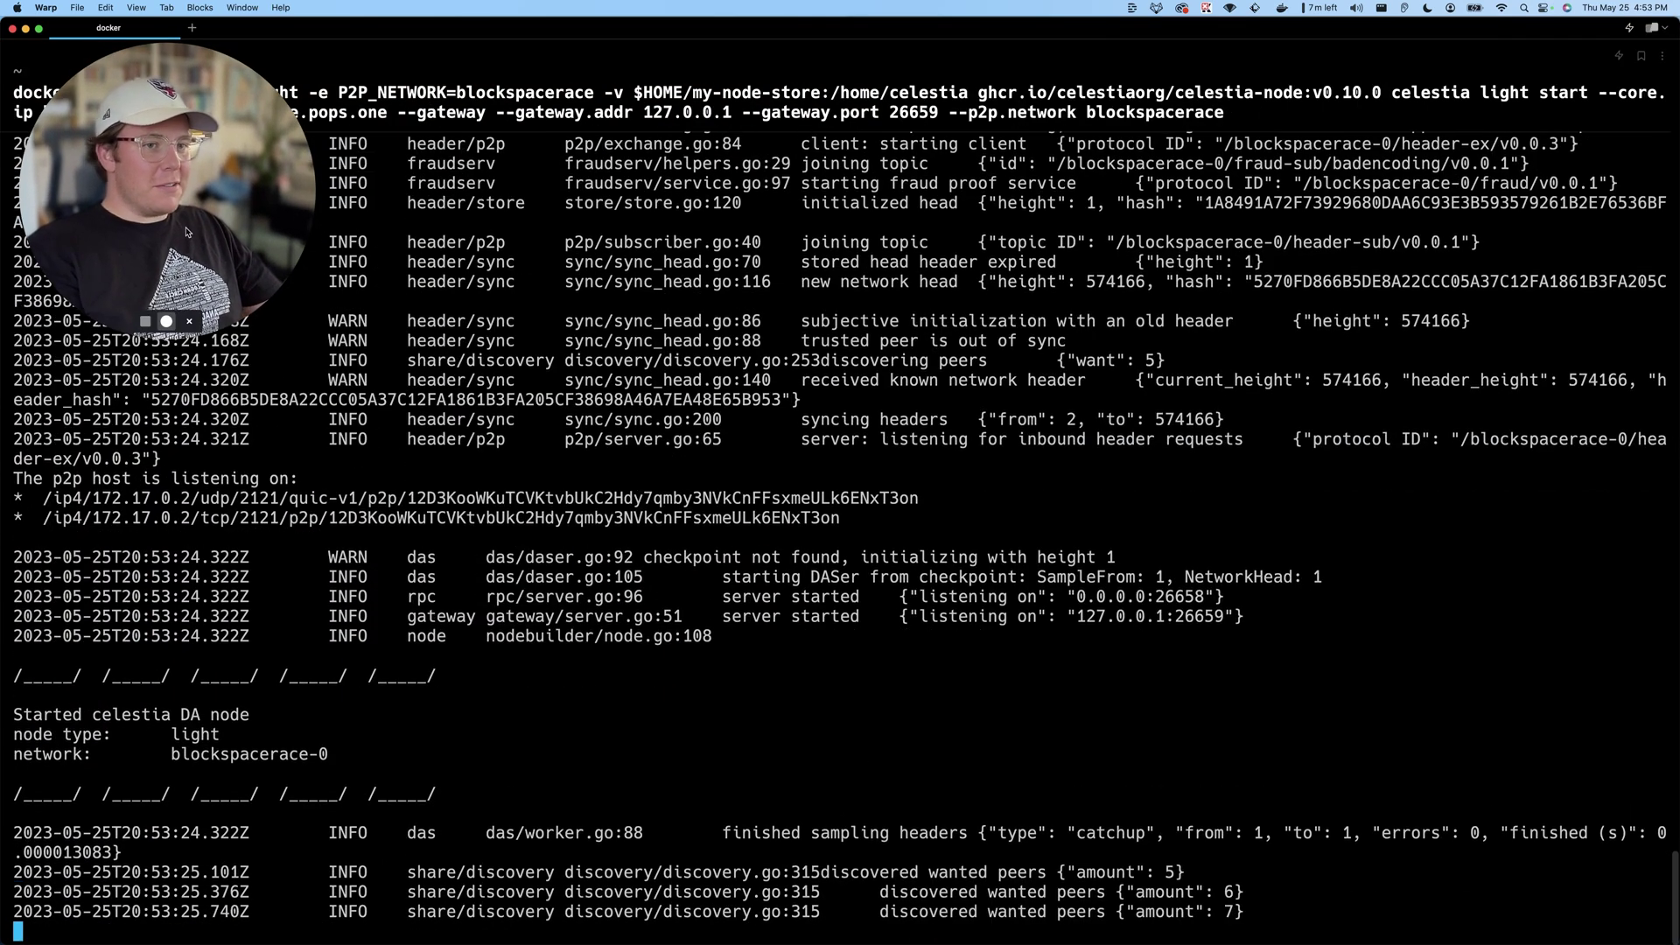